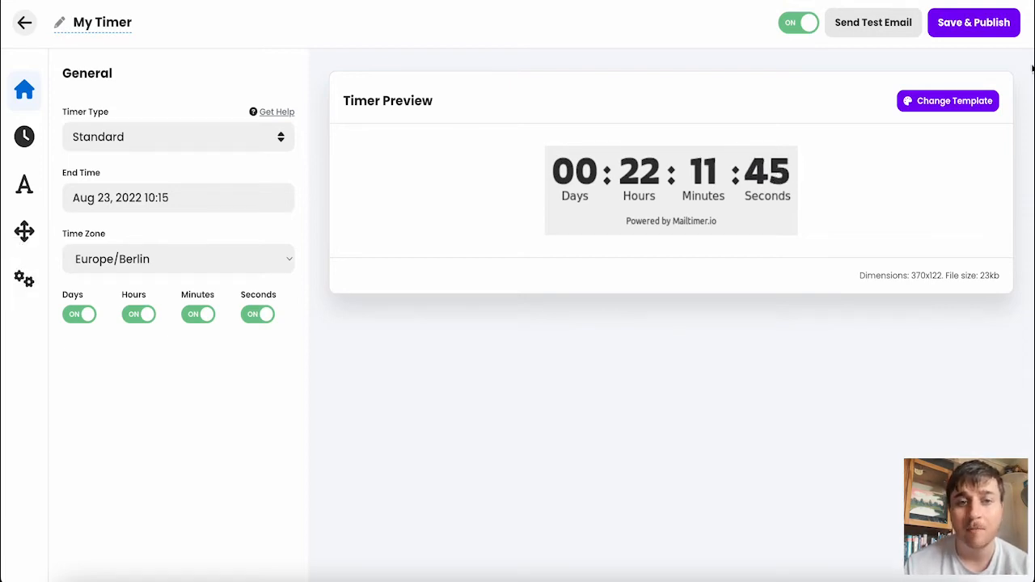
Step: Change the timer template to the circular design with underlined numbers and thin dashed blue rings
{"action": "left_click", "coordinate": [949, 105]}
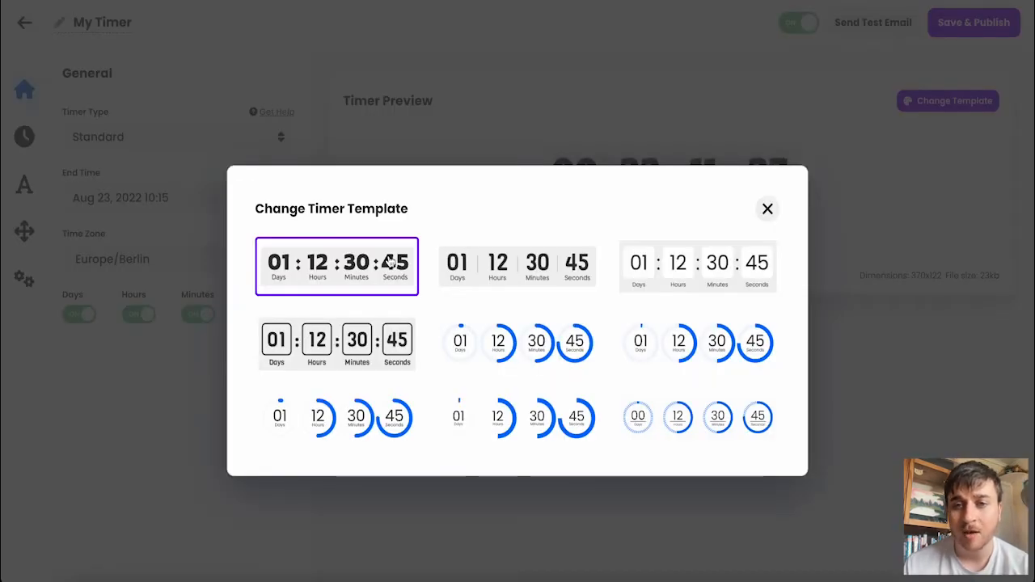
{"action": "left_click", "coordinate": [530, 266]}
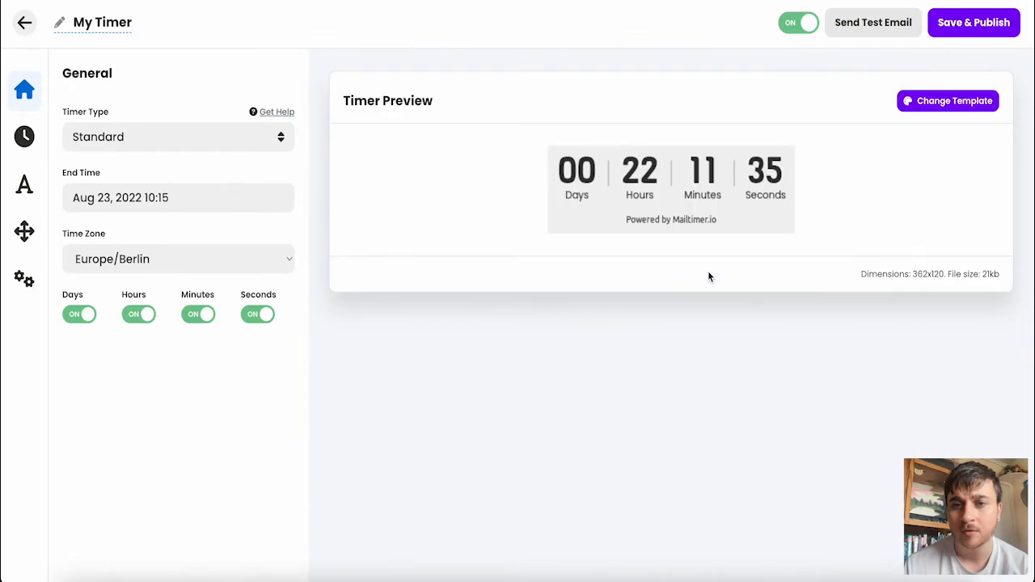
{"action": "left_click", "coordinate": [921, 101]}
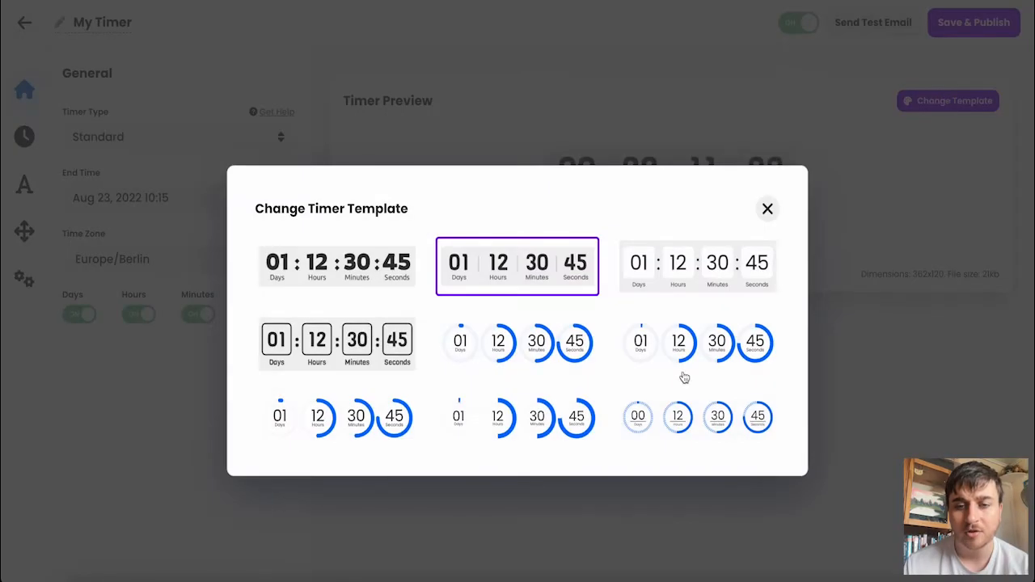
{"action": "left_click", "coordinate": [692, 425]}
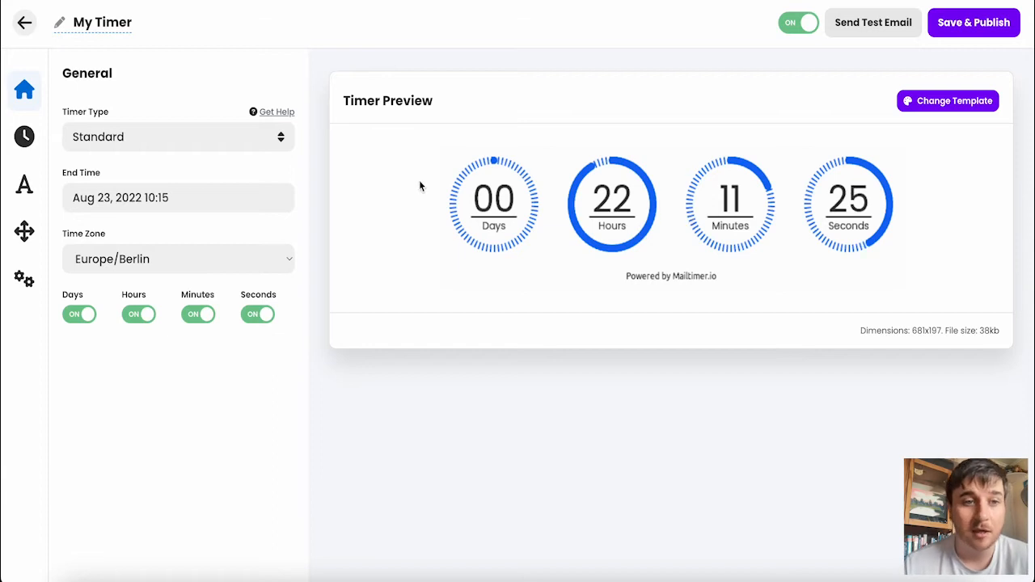
Step: Review the available timer types and keep Standard selected
{"action": "left_click", "coordinate": [205, 139]}
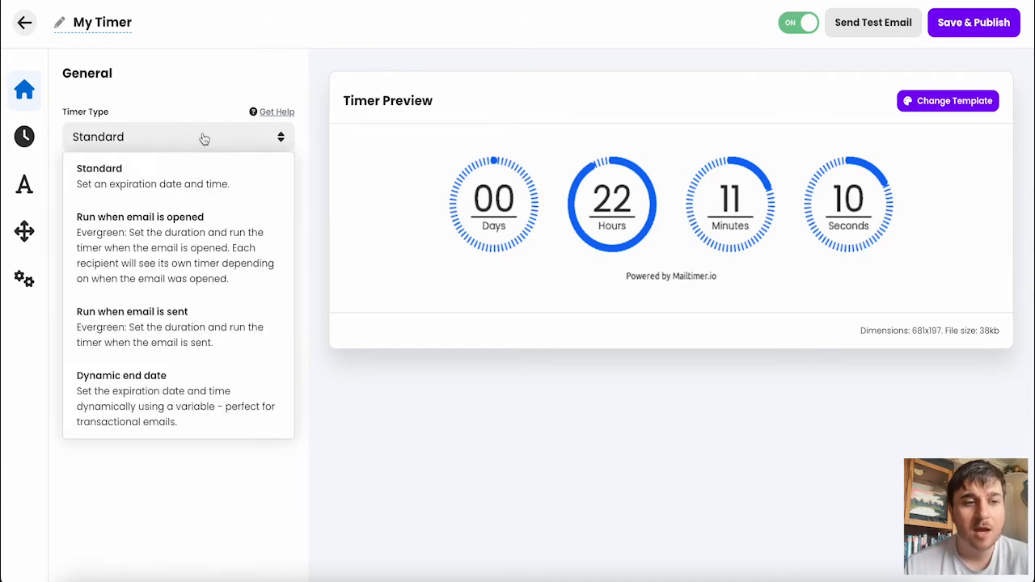
{"action": "left_click", "coordinate": [204, 139]}
{"action": "left_click", "coordinate": [203, 137]}
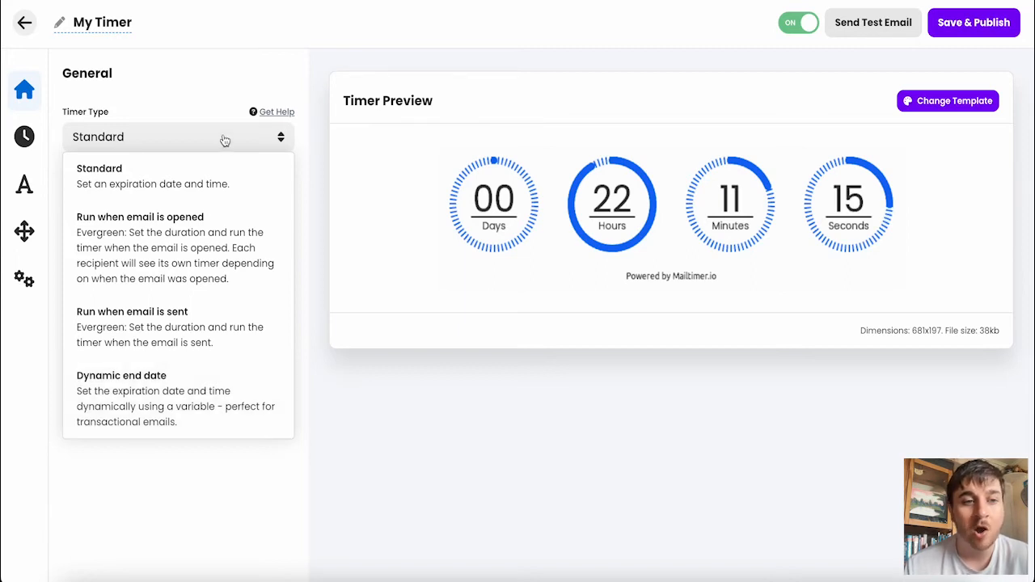
{"action": "left_click", "coordinate": [217, 178]}
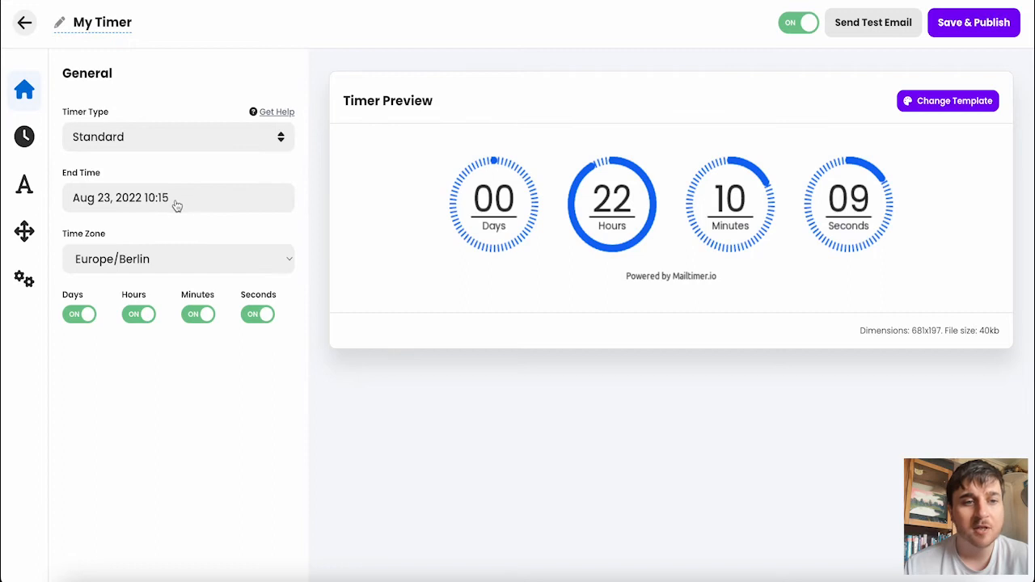
Step: Set the timer's end time to Aug 26, 2022 13:00 and its time zone to Europe/London
{"action": "left_click", "coordinate": [178, 206]}
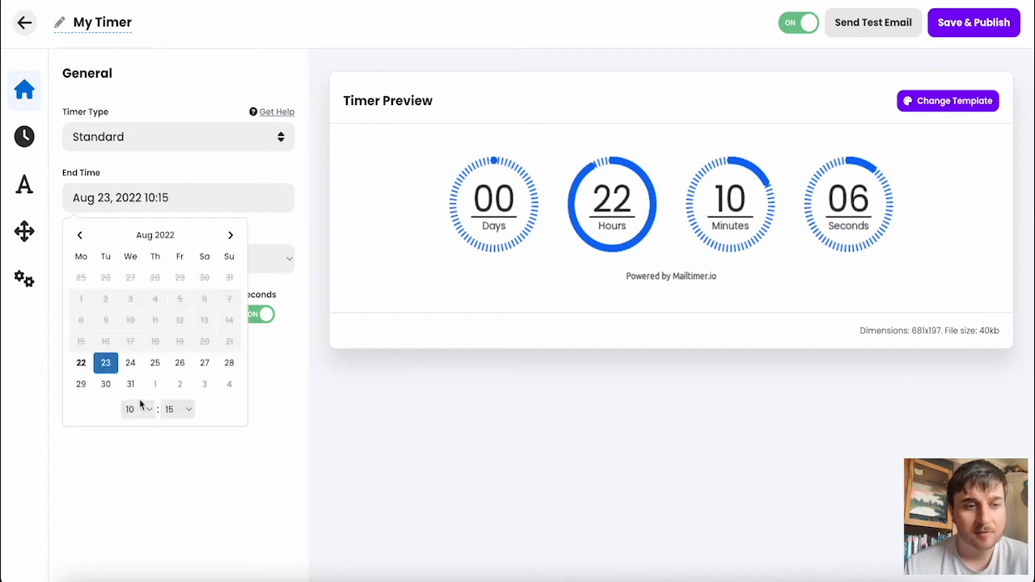
{"action": "left_click", "coordinate": [179, 364]}
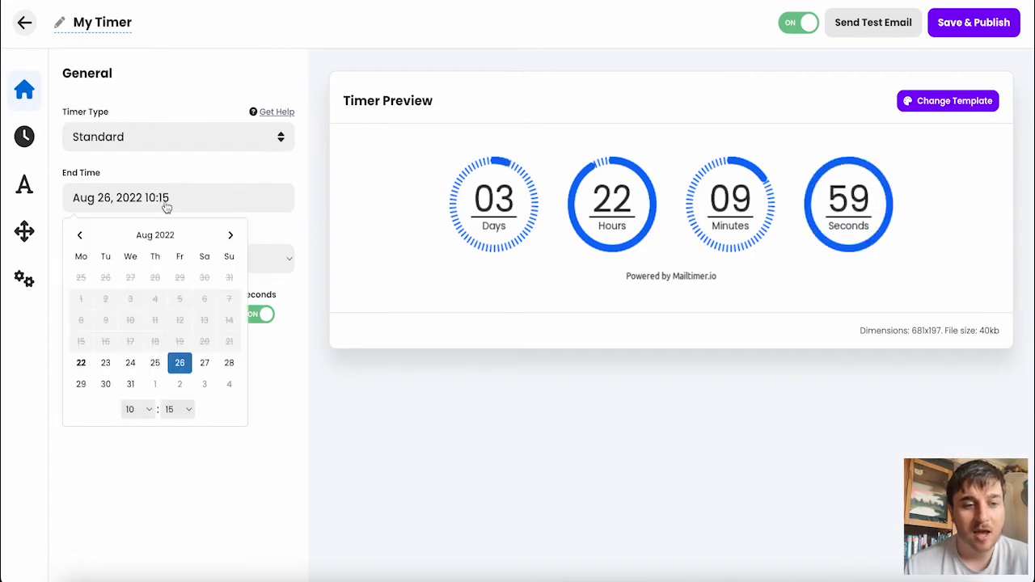
{"action": "left_click", "coordinate": [143, 410]}
{"action": "left_click", "coordinate": [143, 409]}
{"action": "left_click", "coordinate": [260, 255]}
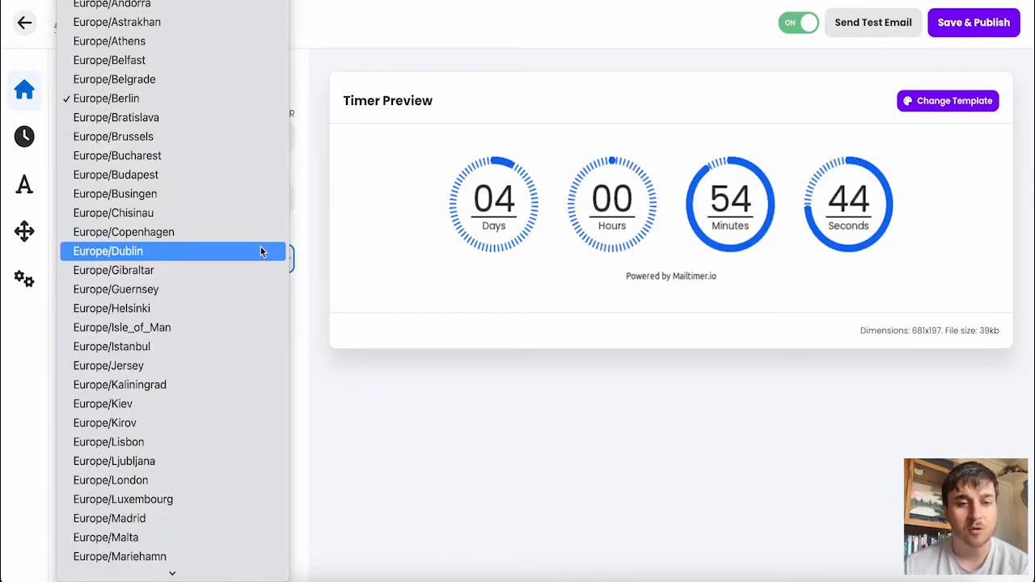
{"action": "left_click", "coordinate": [211, 480]}
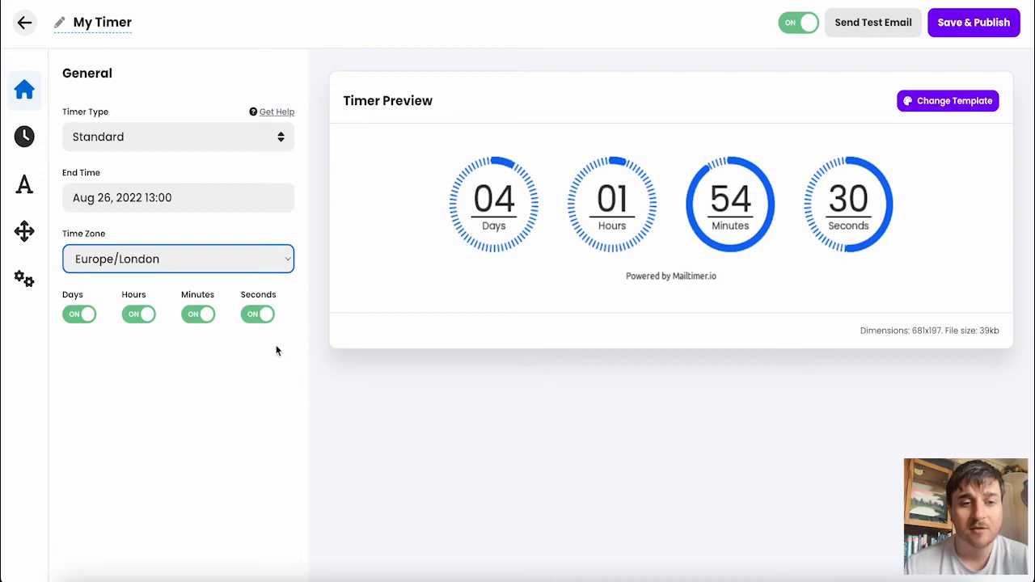
{"action": "left_click", "coordinate": [263, 315]}
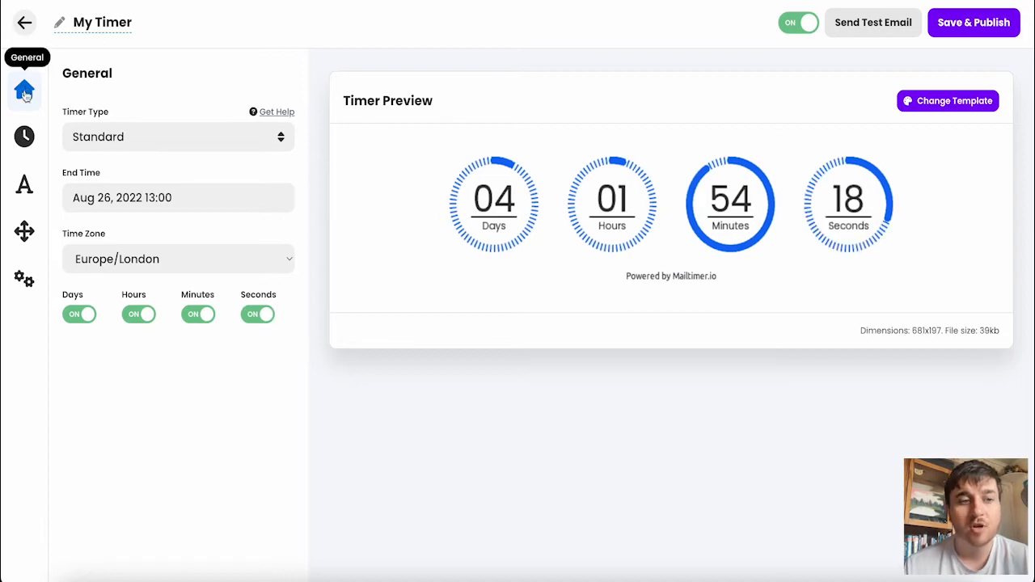
Step: Set the counter digits' font to Red Rose and their font size to 42
{"action": "left_click", "coordinate": [25, 136]}
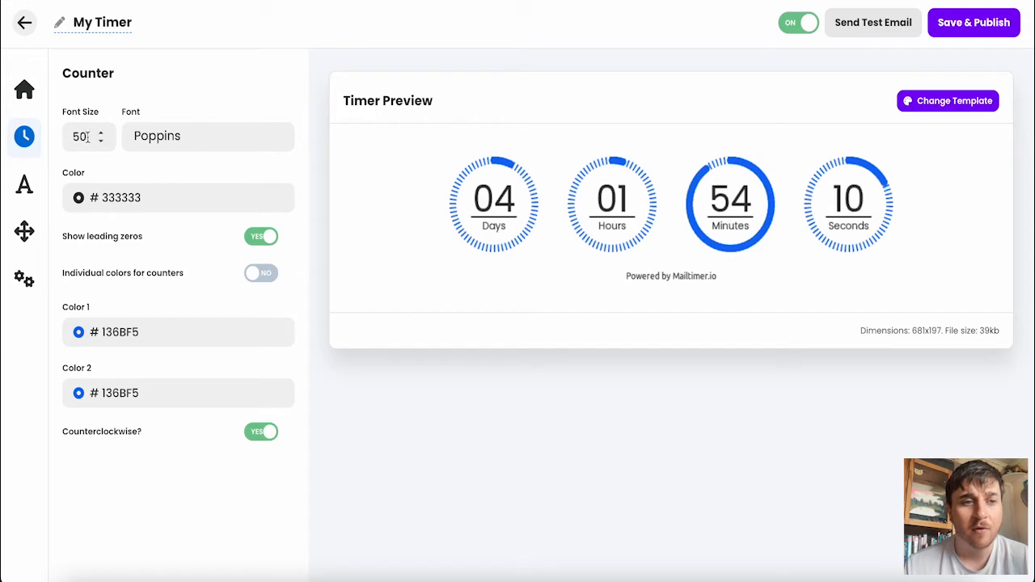
{"action": "left_click", "coordinate": [154, 134]}
{"action": "scroll", "coordinate": [187, 213], "scroll_direction": "down", "scroll_amount": 2}
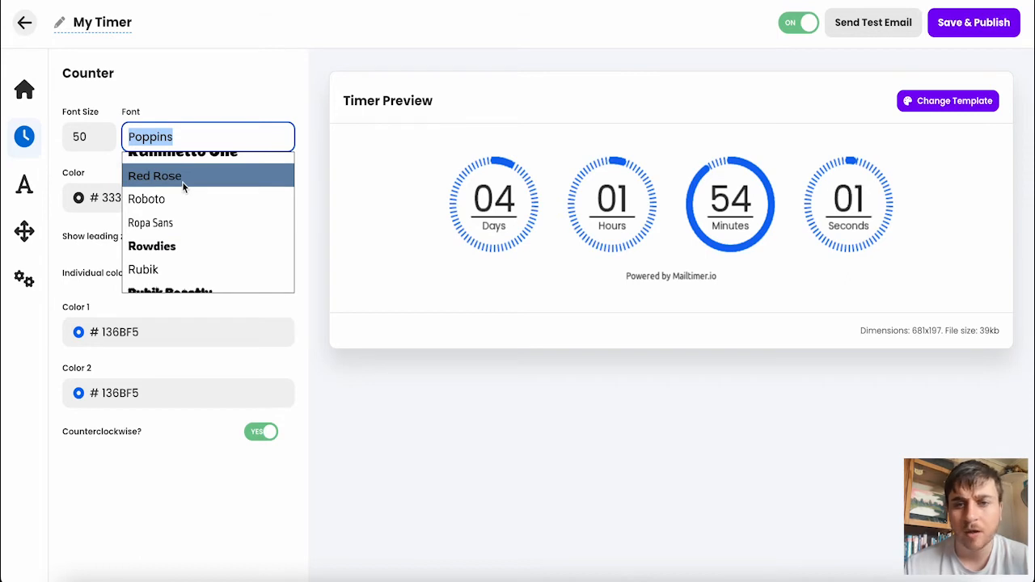
{"action": "left_click", "coordinate": [183, 187]}
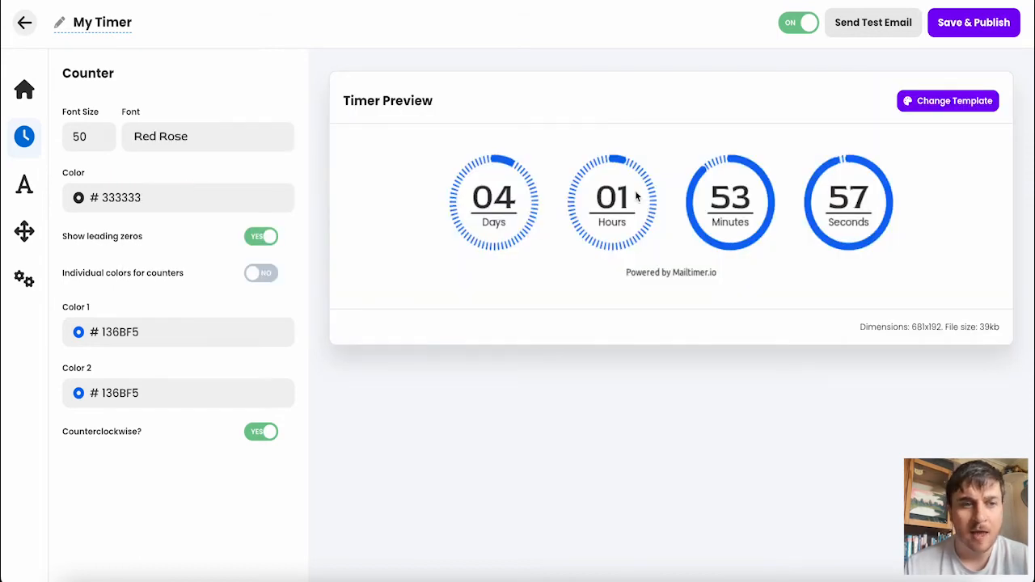
{"action": "left_click", "coordinate": [99, 140]}
{"action": "left_click", "coordinate": [100, 140]}
{"action": "left_click", "coordinate": [100, 141]}
{"action": "left_click", "coordinate": [99, 140]}
{"action": "left_click", "coordinate": [99, 141]}
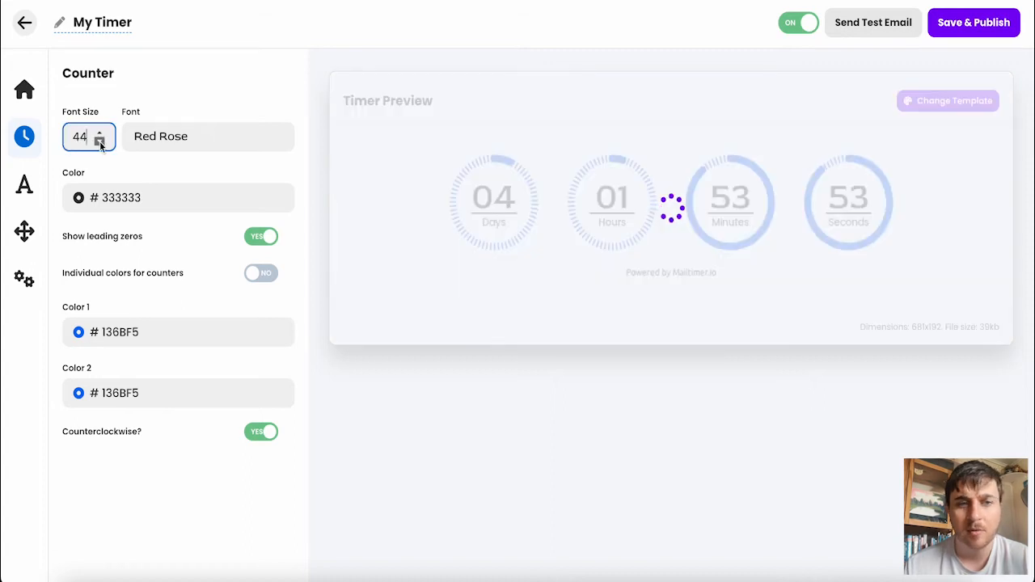
{"action": "left_click", "coordinate": [100, 140]}
{"action": "left_click", "coordinate": [99, 141]}
{"action": "left_click", "coordinate": [99, 140]}
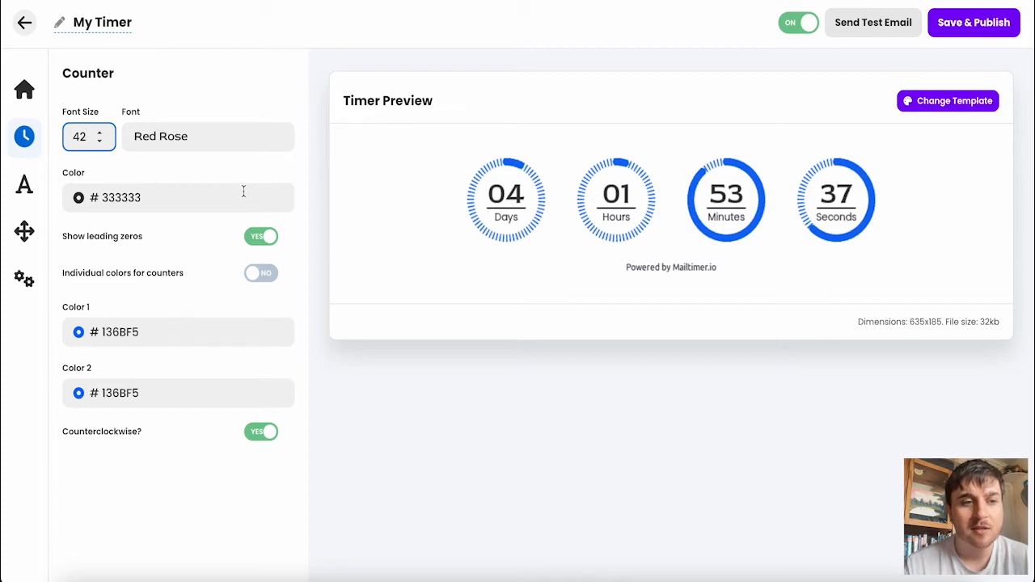
Step: Set the counter color to magenta #E81CDD and turn off leading zeros
{"action": "left_click", "coordinate": [137, 197]}
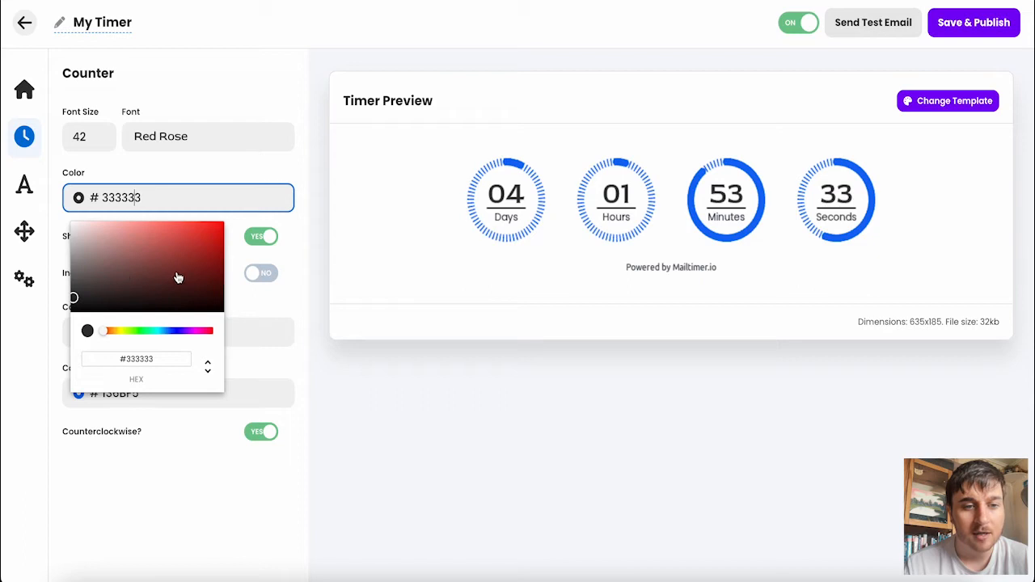
{"action": "left_click_drag", "start_coordinate": [149, 330], "coordinate": [195, 331]}
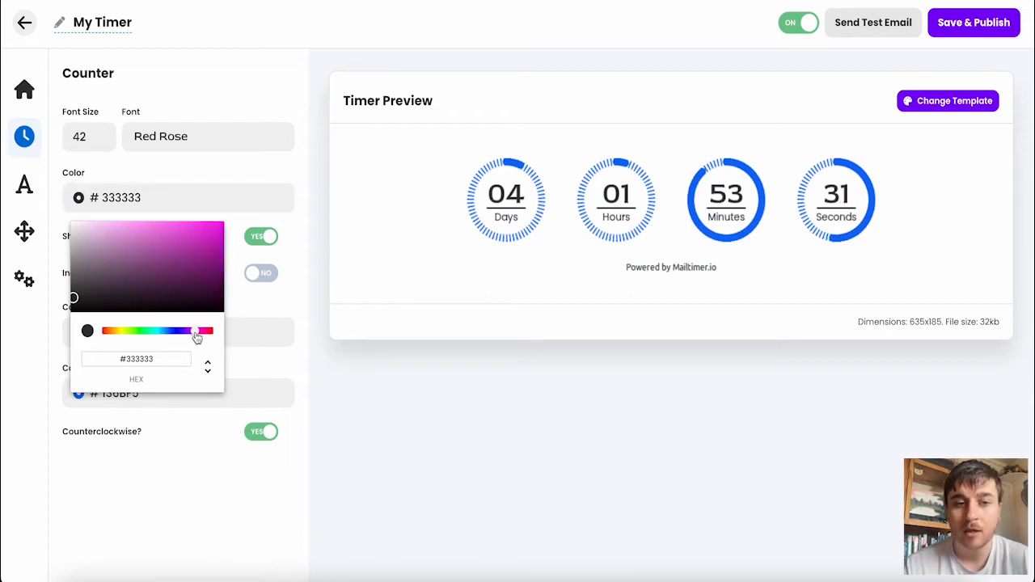
{"action": "left_click", "coordinate": [208, 235]}
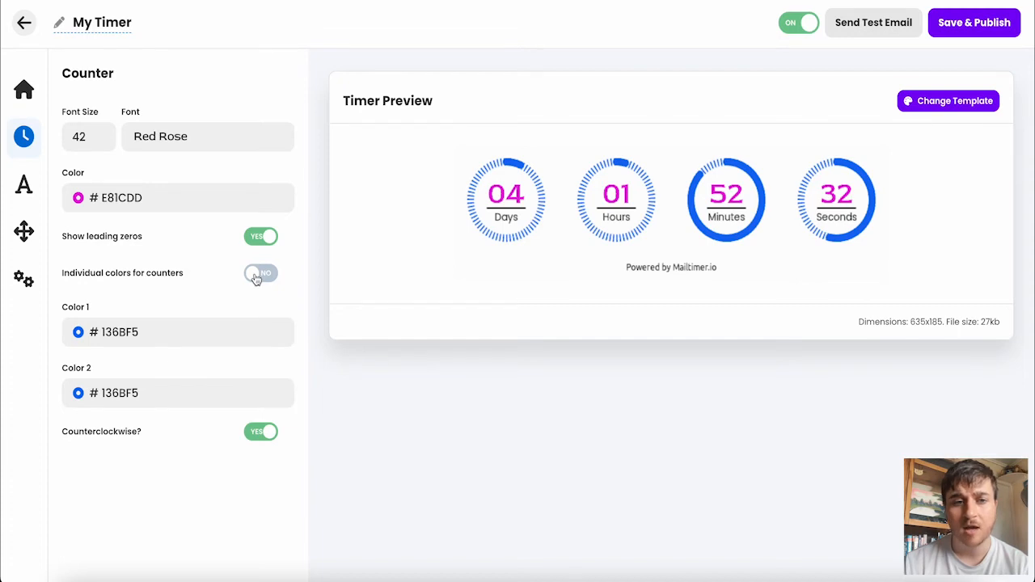
{"action": "left_click", "coordinate": [264, 239]}
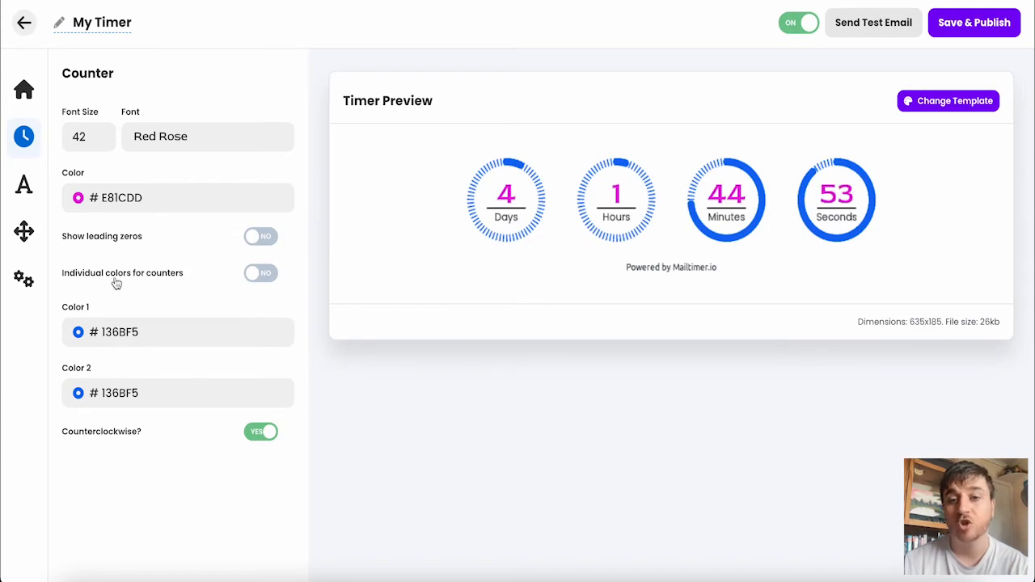
Step: Enable individual colors for the counters, making the days counter red and the hours counter purple
{"action": "left_click", "coordinate": [260, 272]}
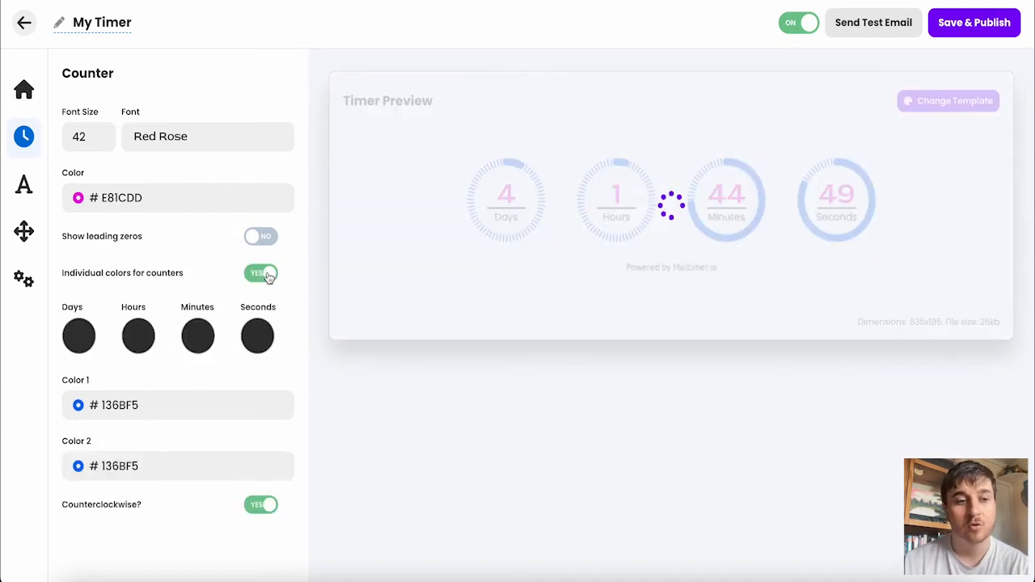
{"action": "left_click", "coordinate": [81, 337]}
{"action": "left_click", "coordinate": [161, 399]}
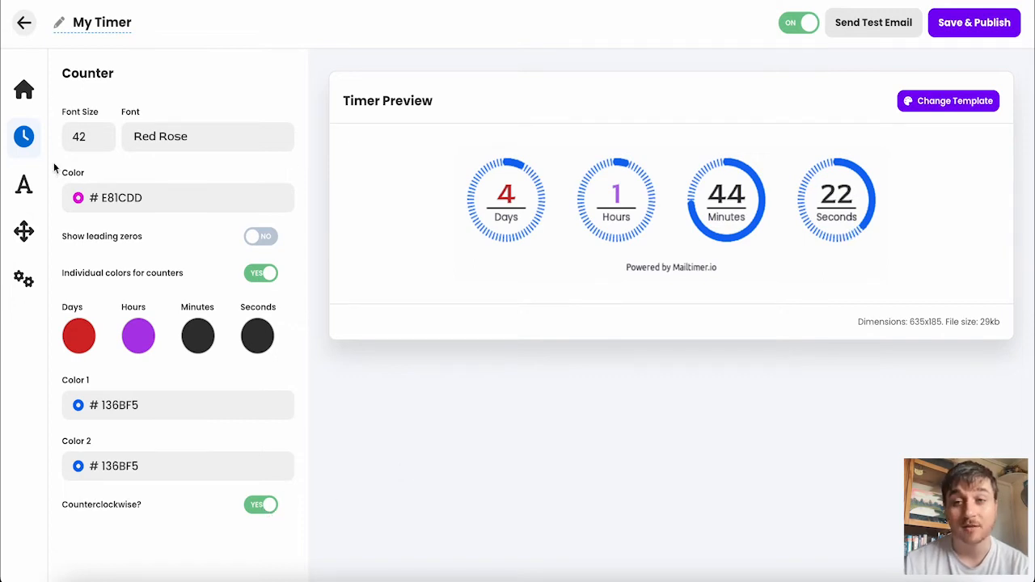
Step: Set the labels' font size to 18 and their font to Prompt
{"action": "left_click", "coordinate": [27, 187]}
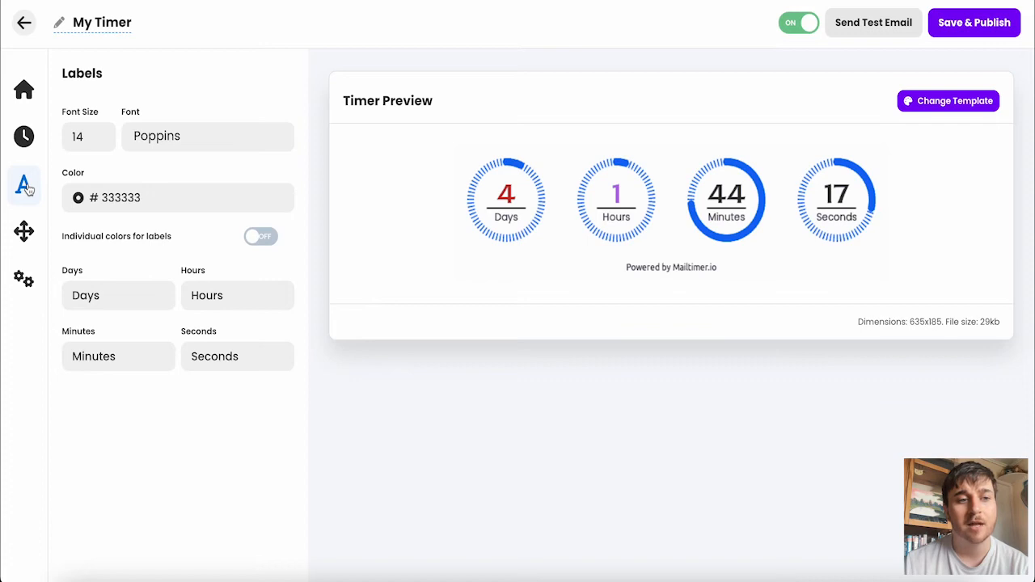
{"action": "left_click", "coordinate": [100, 133]}
{"action": "left_click", "coordinate": [99, 134]}
{"action": "left_click", "coordinate": [100, 133]}
{"action": "left_click", "coordinate": [100, 133]}
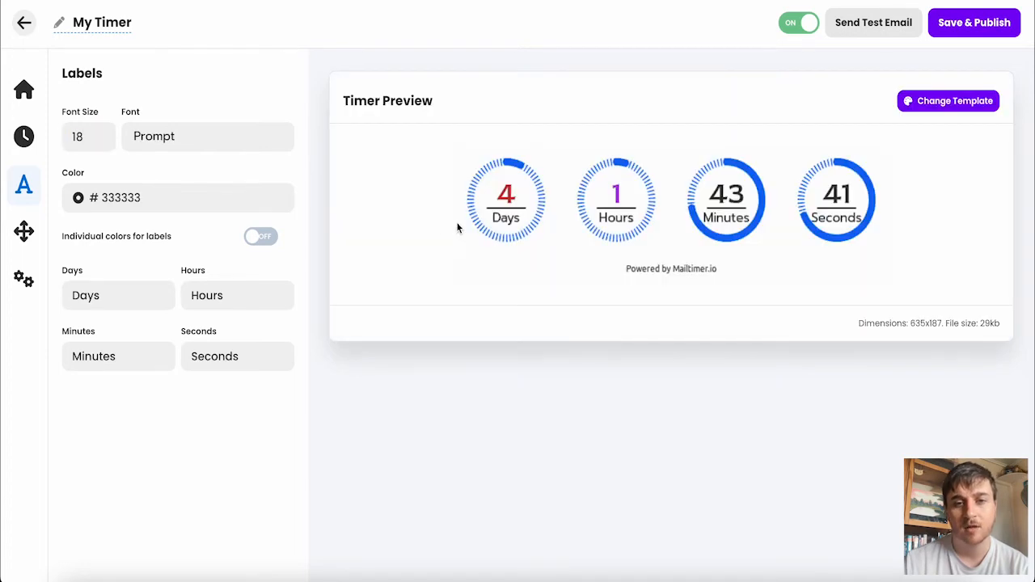
Step: Set the label color to green #2EB533, leaving individual label colors off
{"action": "left_click", "coordinate": [134, 197]}
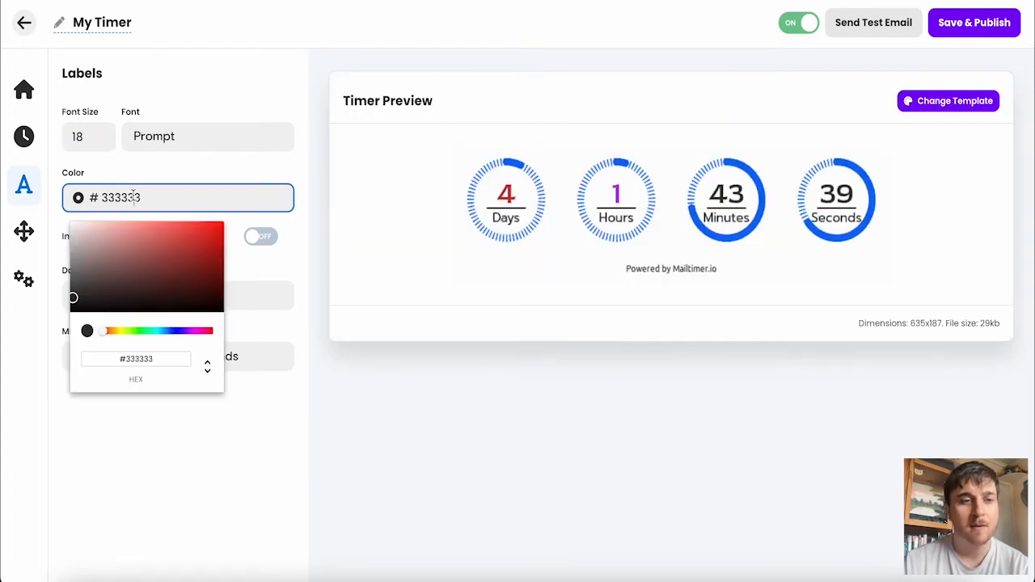
{"action": "left_click", "coordinate": [194, 331]}
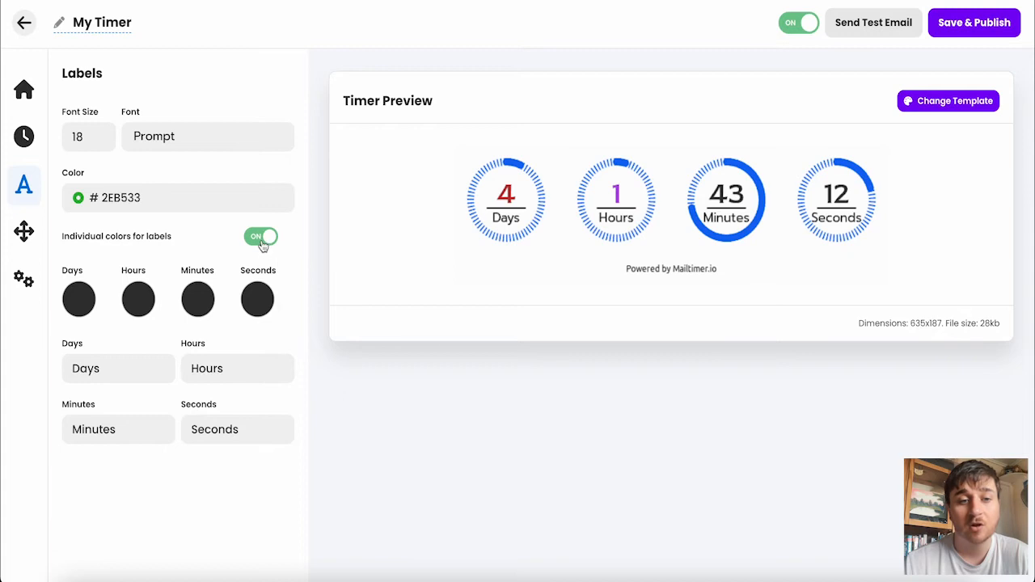
{"action": "left_click", "coordinate": [261, 237]}
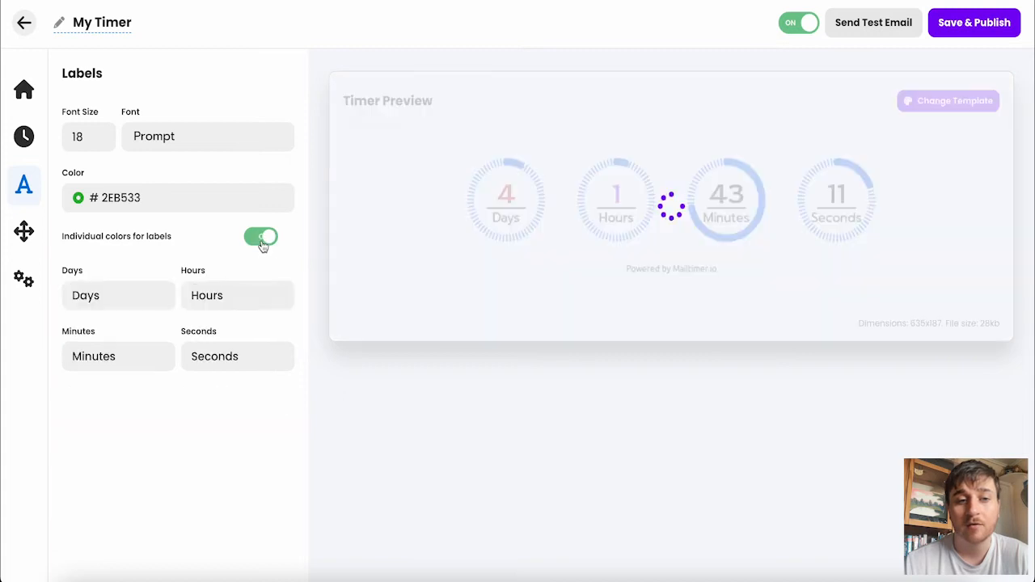
{"action": "left_click", "coordinate": [129, 296]}
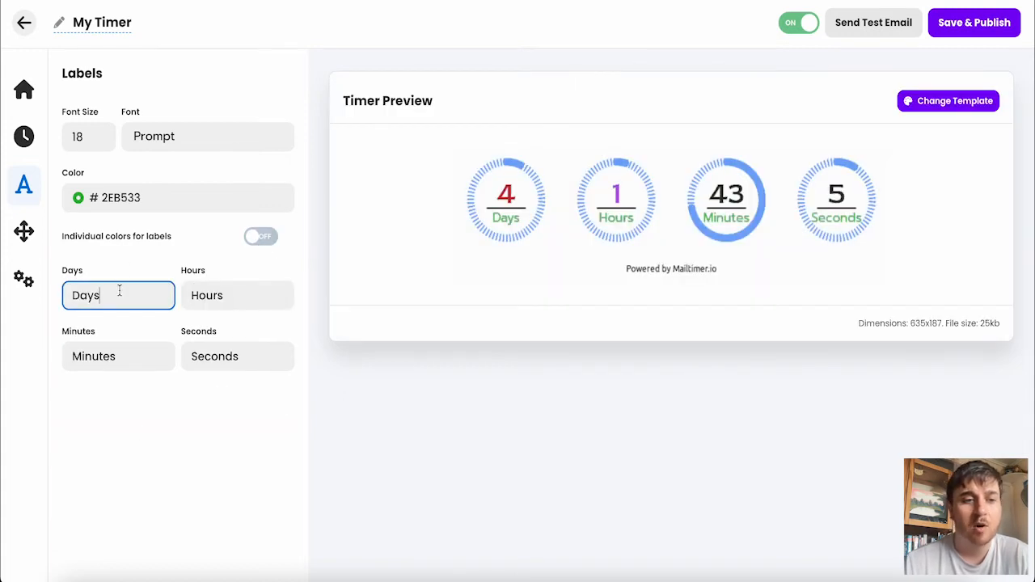
{"action": "left_click", "coordinate": [233, 298]}
{"action": "left_click", "coordinate": [144, 354]}
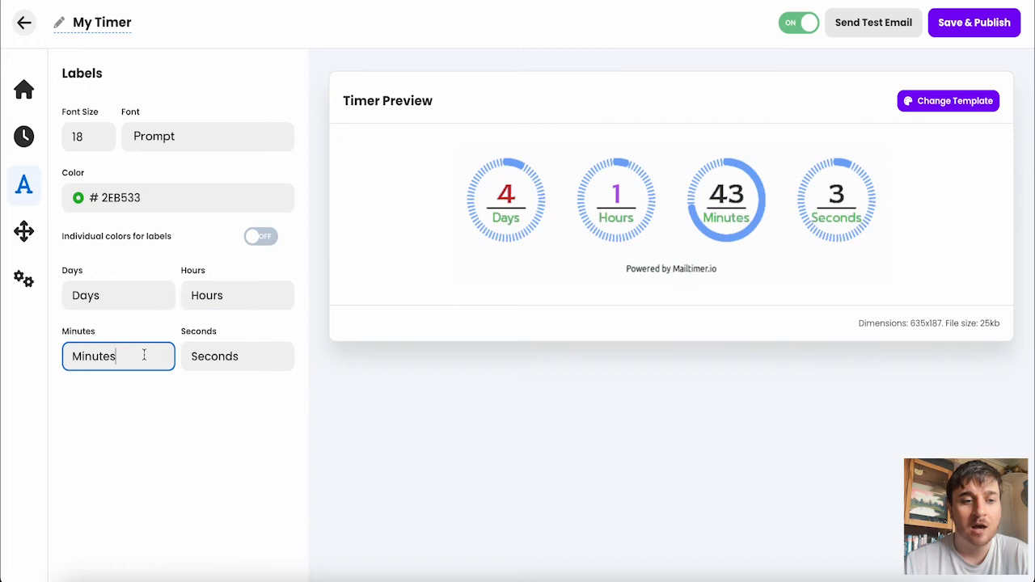
{"action": "left_click", "coordinate": [261, 357]}
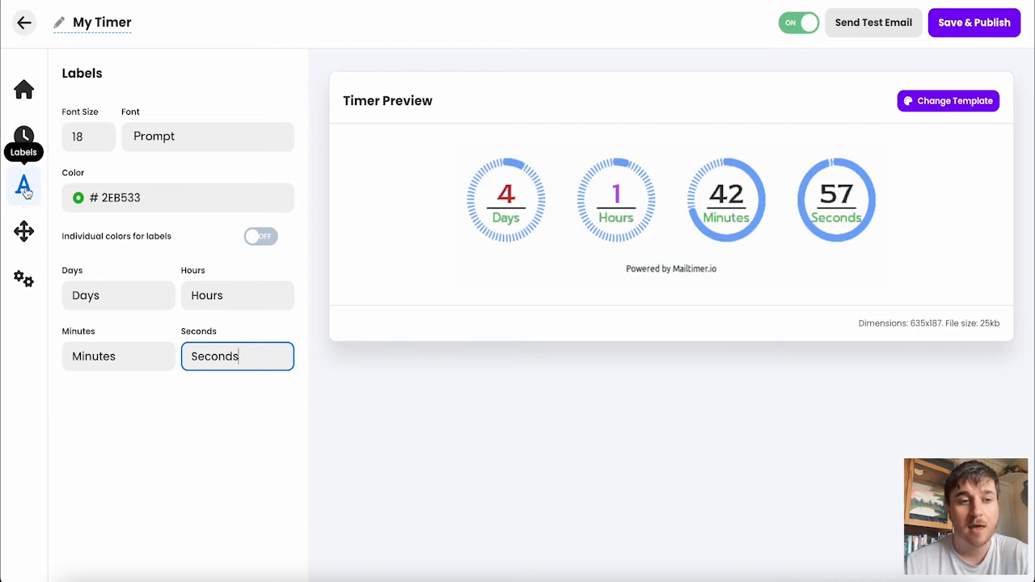
Step: Set the timer container's background color to turquoise #35E4E1
{"action": "left_click", "coordinate": [23, 232]}
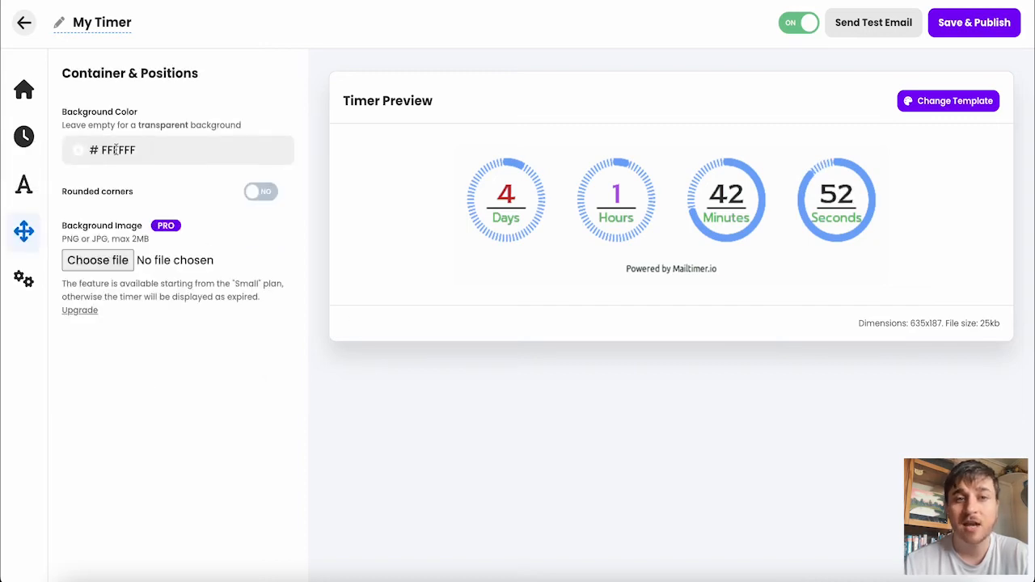
{"action": "left_click", "coordinate": [81, 156]}
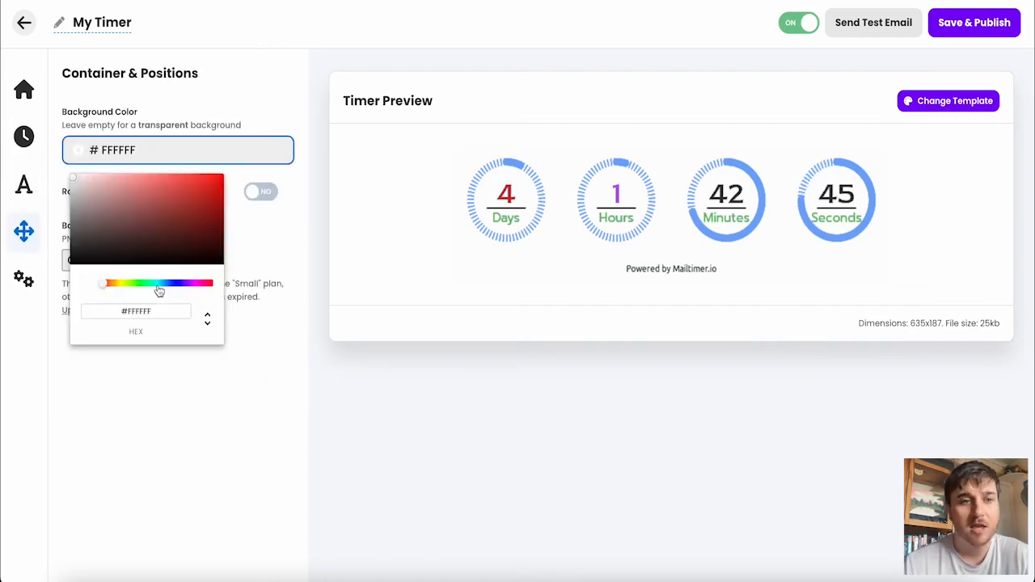
{"action": "left_click", "coordinate": [157, 284]}
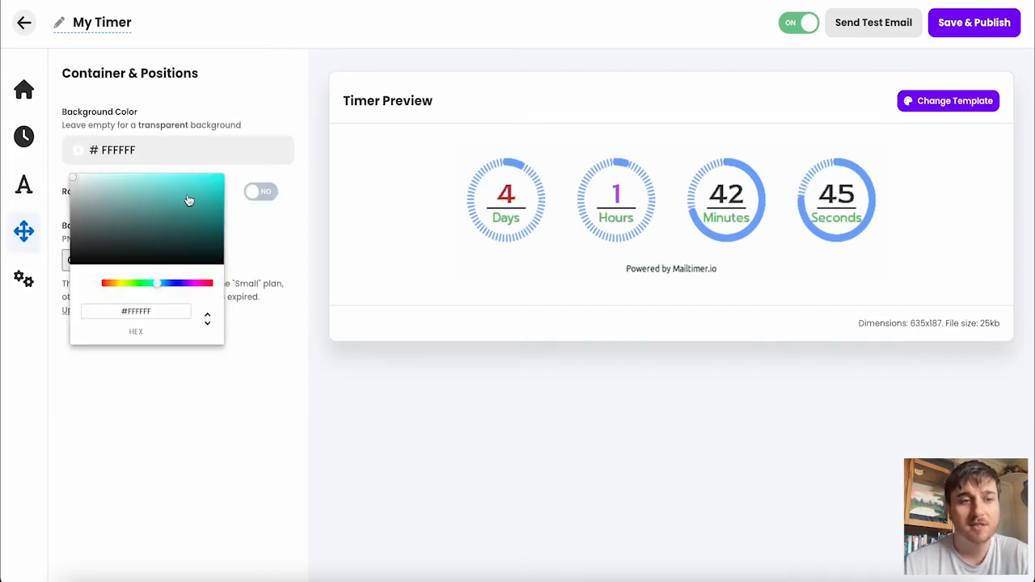
{"action": "left_click", "coordinate": [190, 187]}
{"action": "left_click", "coordinate": [302, 222]}
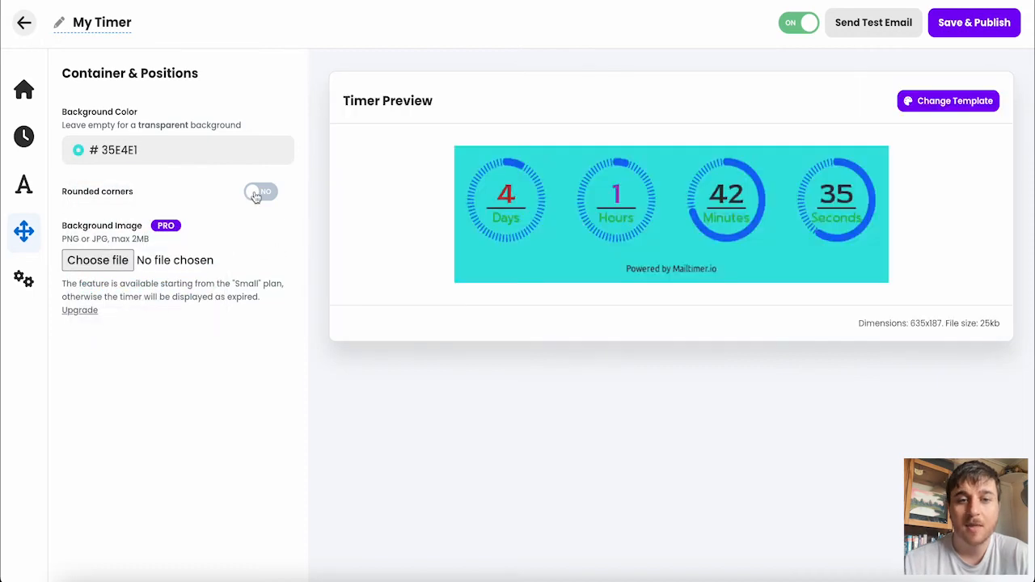
Step: Turn on rounded corners for the timer container, with matte color #1BF798 and a radius of 3 px
{"action": "left_click", "coordinate": [260, 192]}
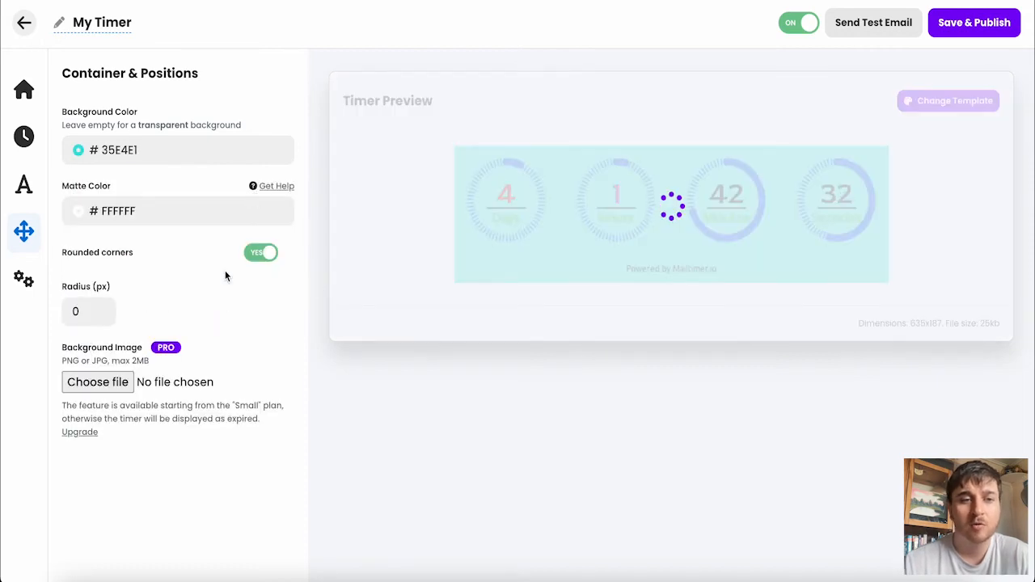
{"action": "left_click", "coordinate": [78, 211]}
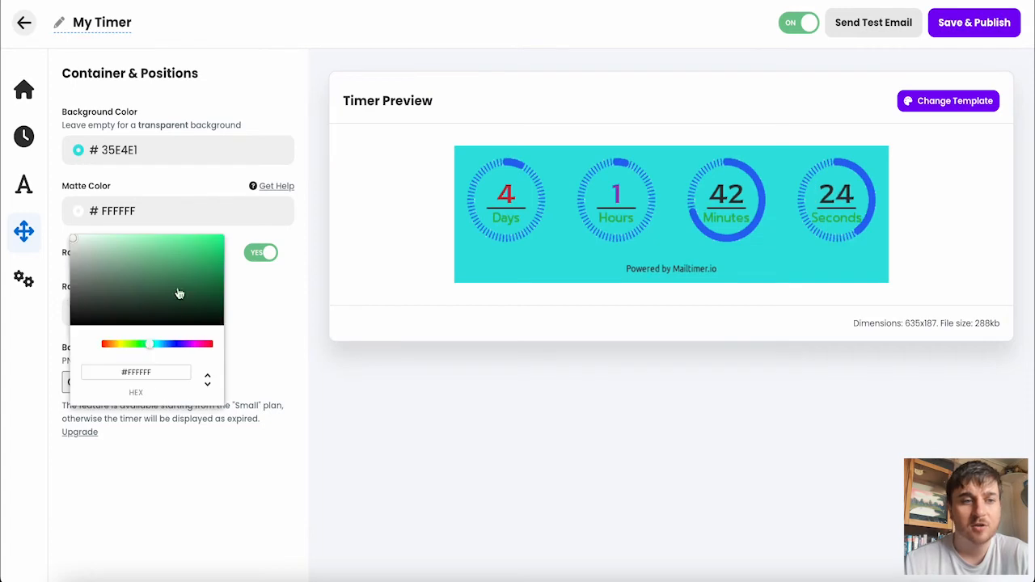
{"action": "left_click", "coordinate": [207, 238]}
{"action": "left_click", "coordinate": [289, 245]}
{"action": "left_click", "coordinate": [81, 311]}
{"action": "type", "text": "3"}
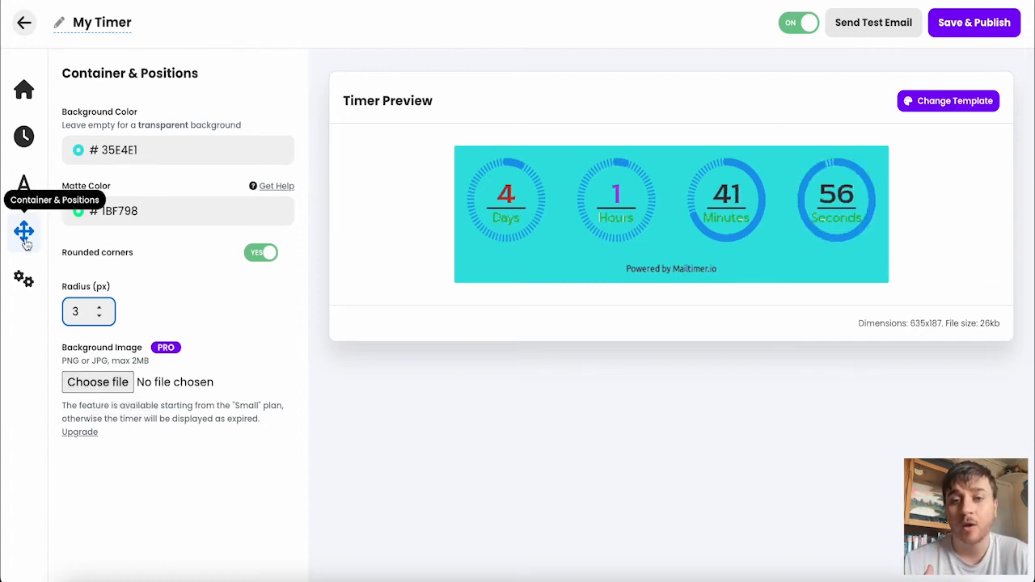
Step: Set the timer to show the message "This offer has Expired" on expiration
{"action": "left_click", "coordinate": [23, 279]}
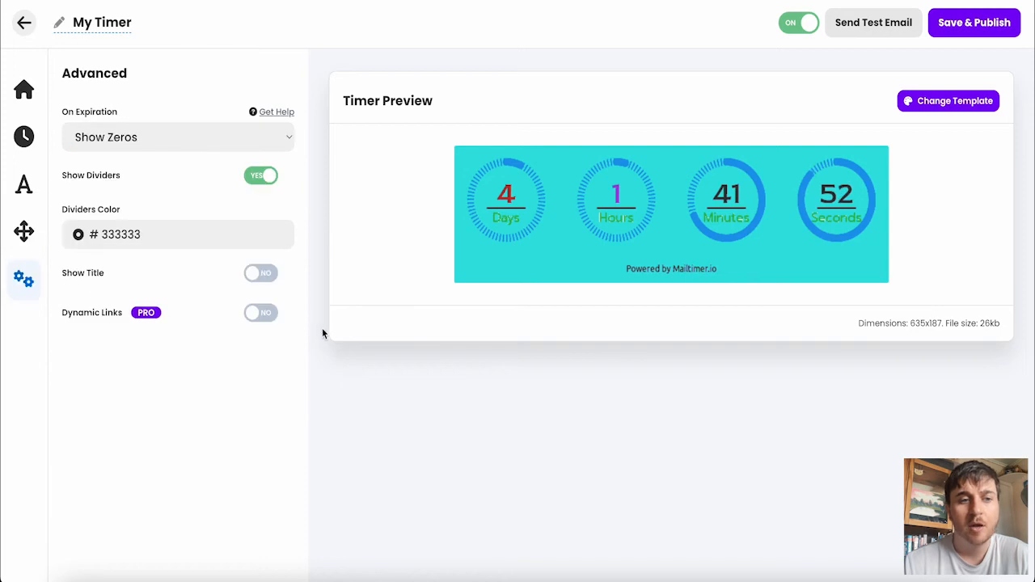
{"action": "left_click", "coordinate": [254, 144]}
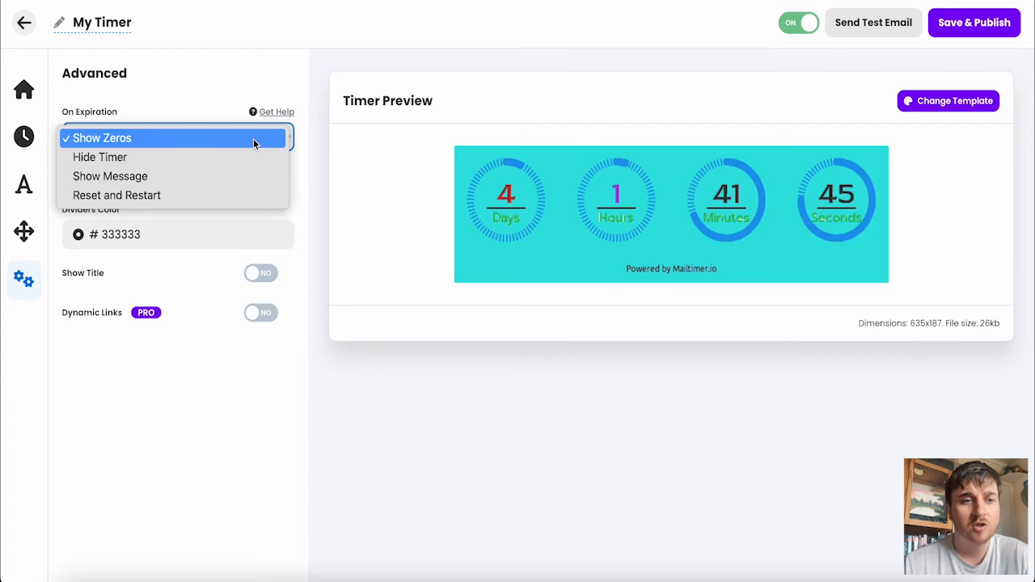
{"action": "left_click", "coordinate": [189, 179]}
{"action": "left_click", "coordinate": [72, 198]}
{"action": "type", "text": "This offer ha"}
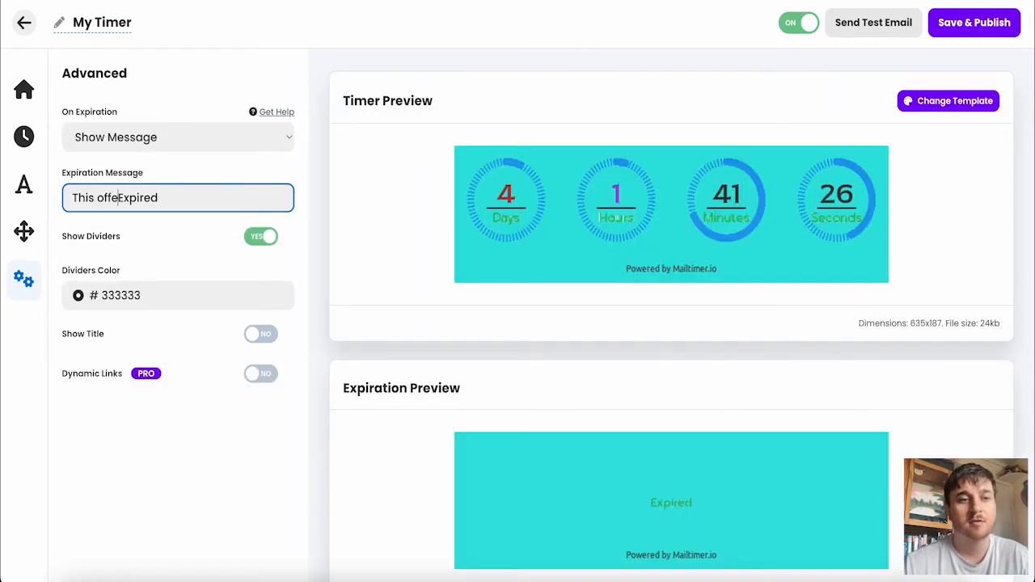
{"action": "type", "text": "s"}
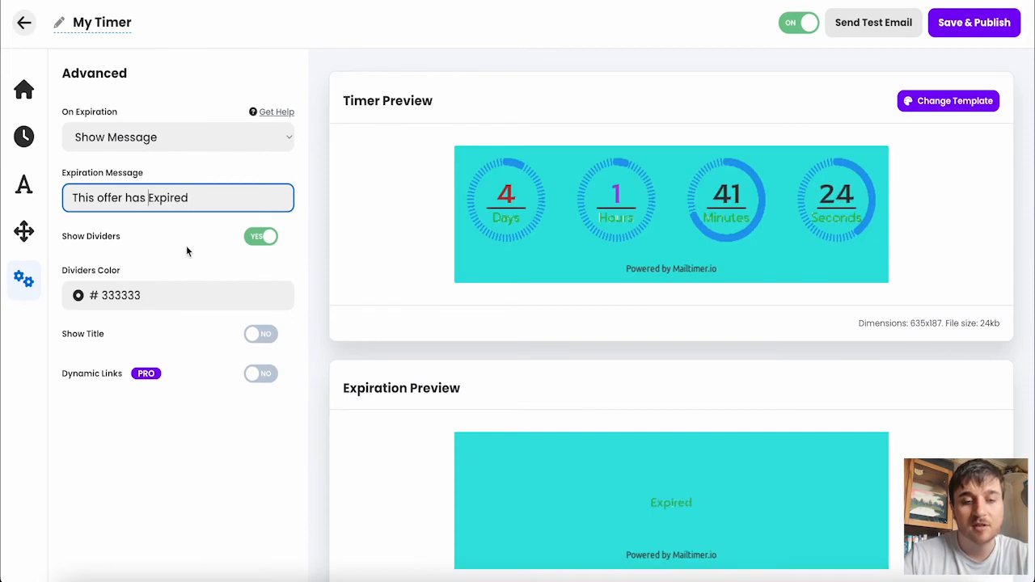
{"action": "left_click", "coordinate": [178, 423]}
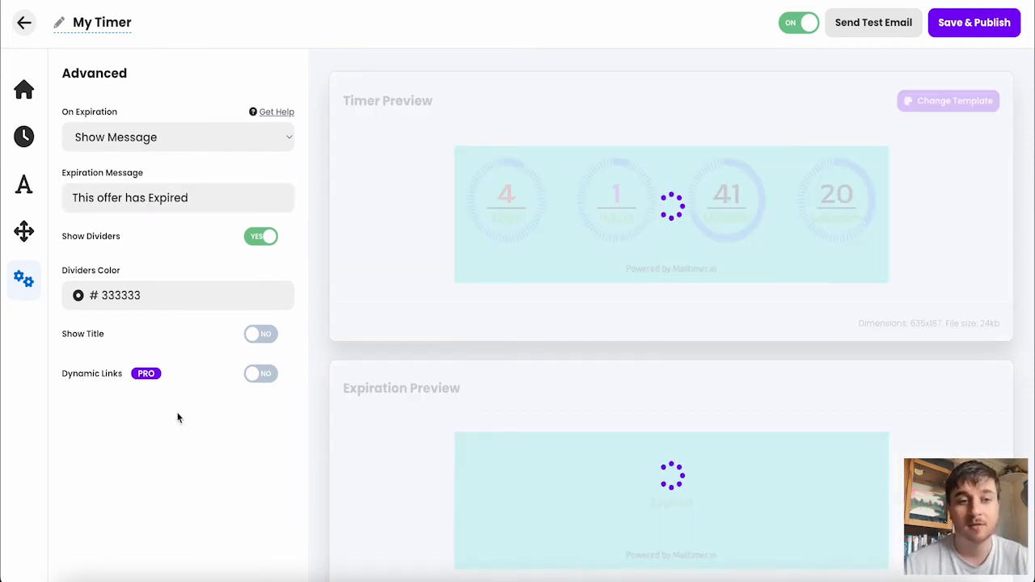
Step: Switch the dividers off and back on, and show the timer title "Launching soon" with its existing font and color settings
{"action": "left_click", "coordinate": [263, 237]}
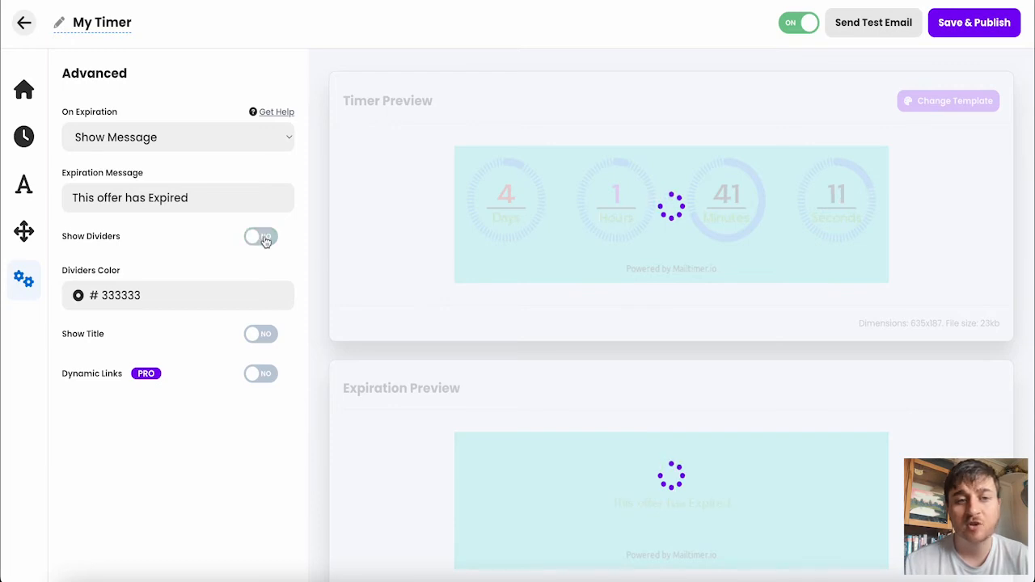
{"action": "left_click", "coordinate": [262, 238]}
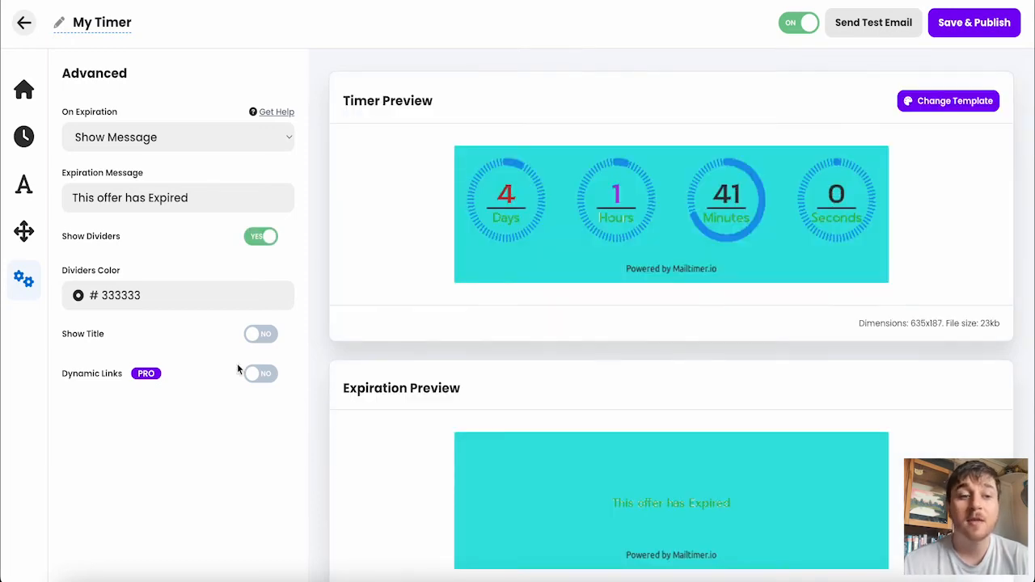
{"action": "left_click", "coordinate": [261, 335]}
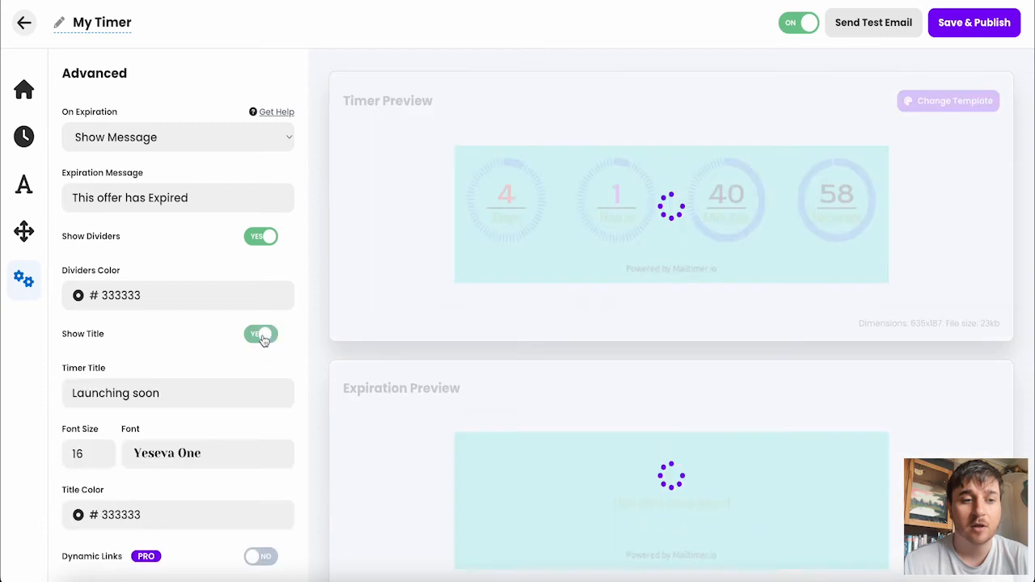
{"action": "scroll", "coordinate": [199, 346], "scroll_direction": "down", "scroll_amount": 1}
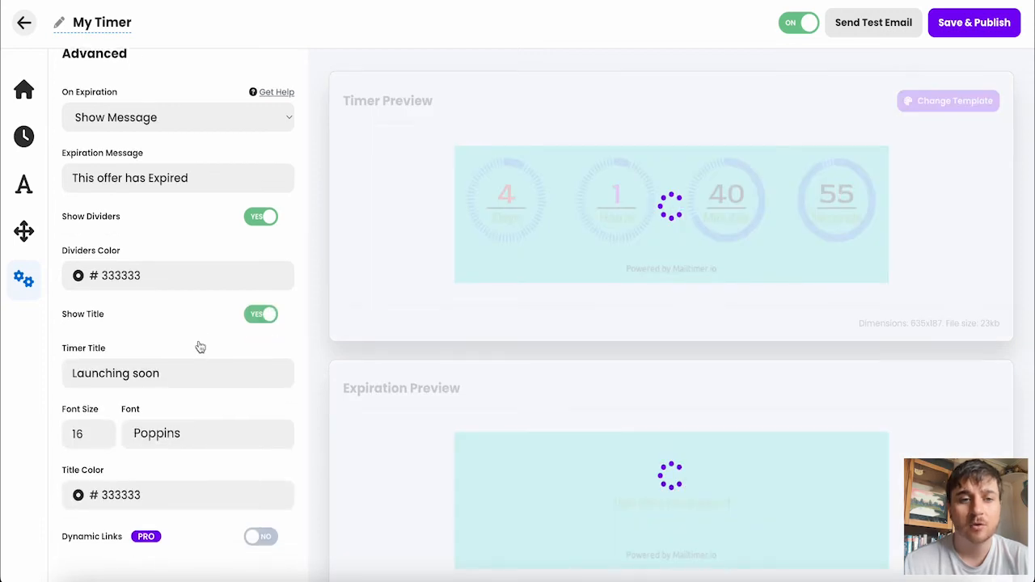
{"action": "scroll", "coordinate": [199, 347], "scroll_direction": "down", "scroll_amount": 1}
{"action": "left_click", "coordinate": [193, 315]}
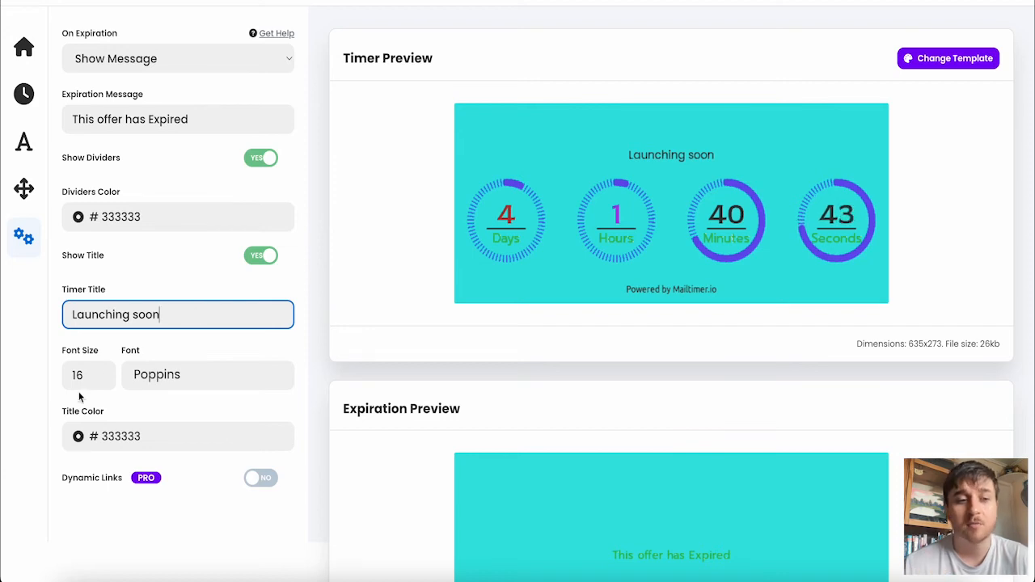
{"action": "left_click", "coordinate": [191, 375]}
{"action": "left_click", "coordinate": [210, 347]}
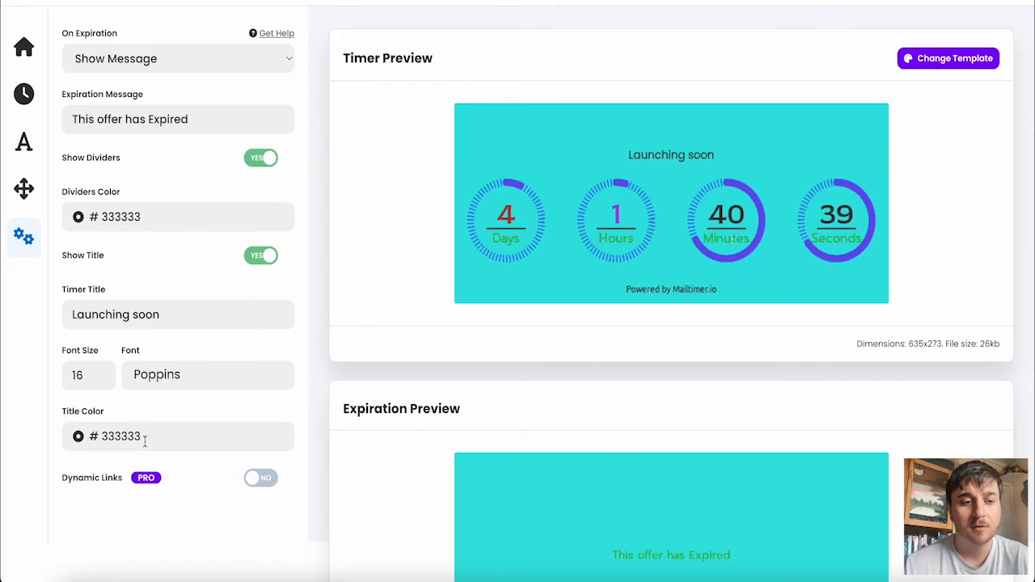
{"action": "scroll", "coordinate": [306, 375], "scroll_direction": "down", "scroll_amount": 2}
{"action": "scroll", "coordinate": [223, 236], "scroll_direction": "up", "scroll_amount": 4}
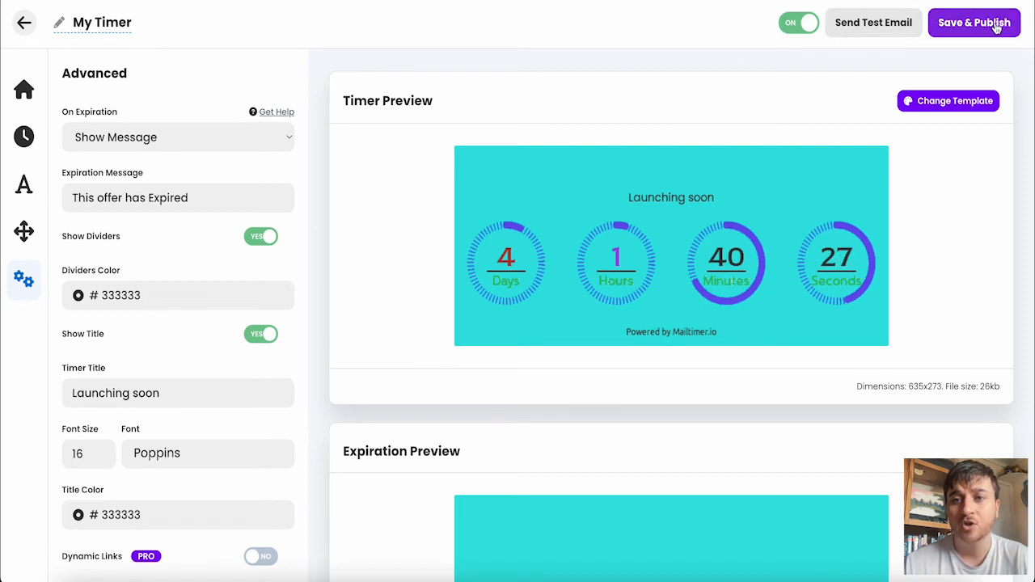
Step: View the test email form and close it without sending anything
{"action": "left_click", "coordinate": [882, 29]}
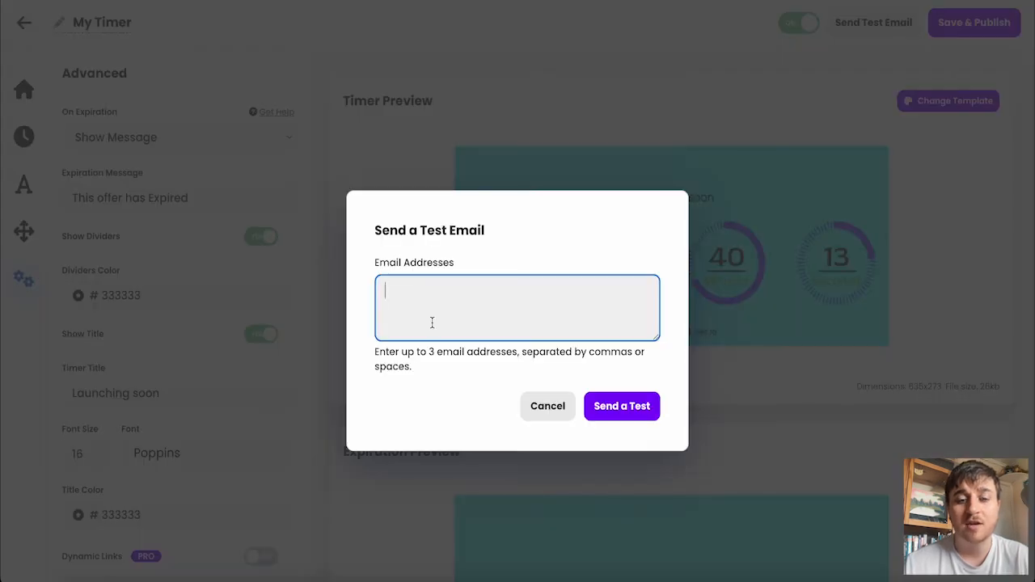
{"action": "left_click", "coordinate": [554, 414]}
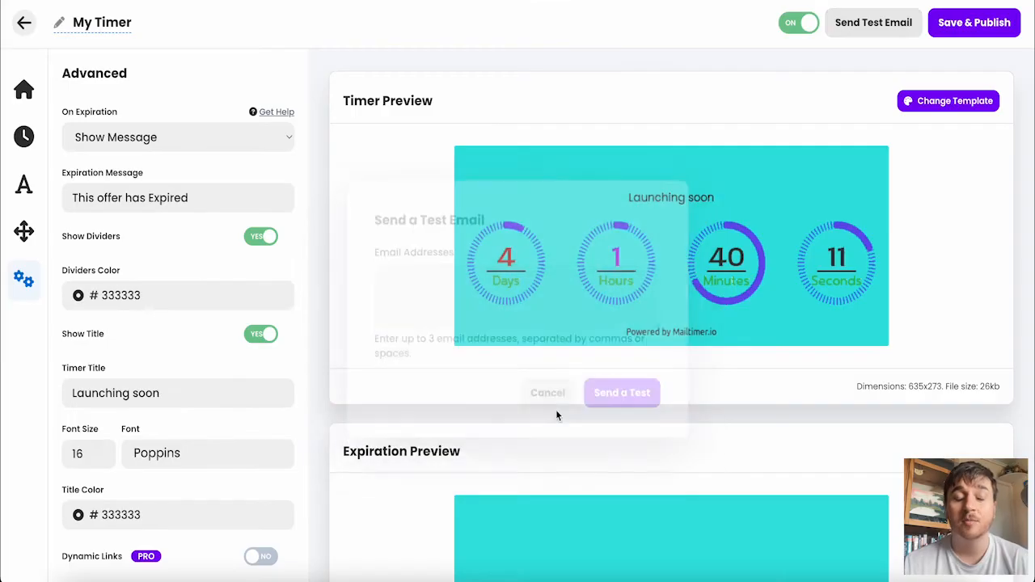
Step: Save and publish the timer with Center alignment, trying the other alignments first, and highlight its integration code
{"action": "left_click", "coordinate": [978, 24]}
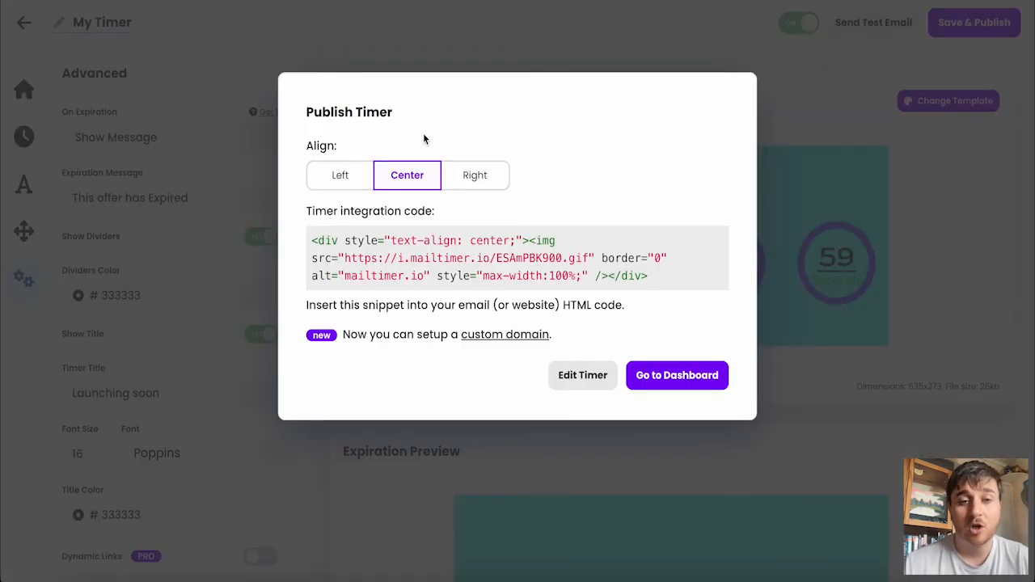
{"action": "left_click", "coordinate": [341, 177]}
{"action": "left_click", "coordinate": [406, 177]}
{"action": "left_click", "coordinate": [469, 178]}
{"action": "left_click", "coordinate": [411, 181]}
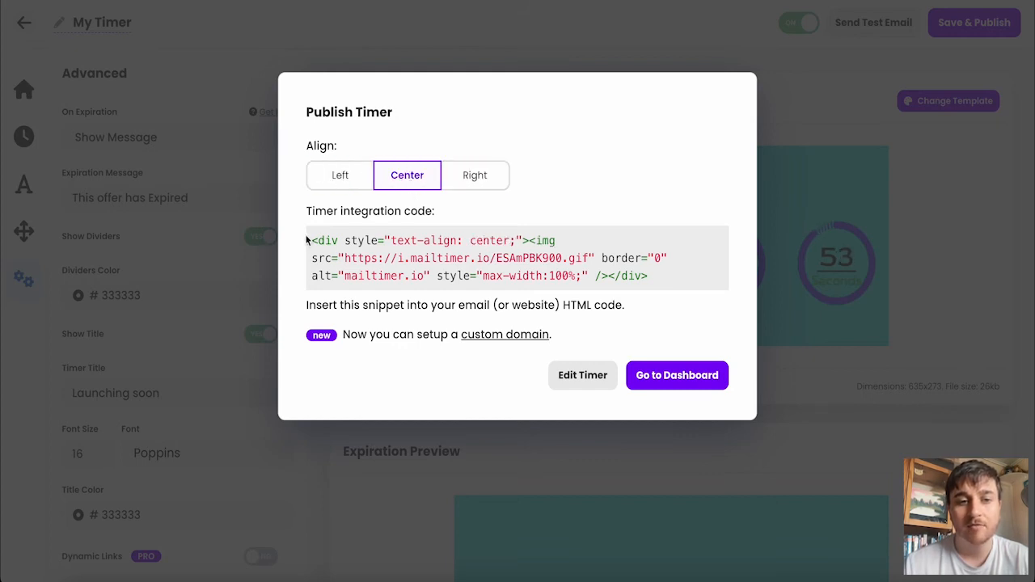
{"action": "left_click_drag", "start_coordinate": [314, 241], "coordinate": [657, 285]}
{"action": "left_click", "coordinate": [374, 304]}
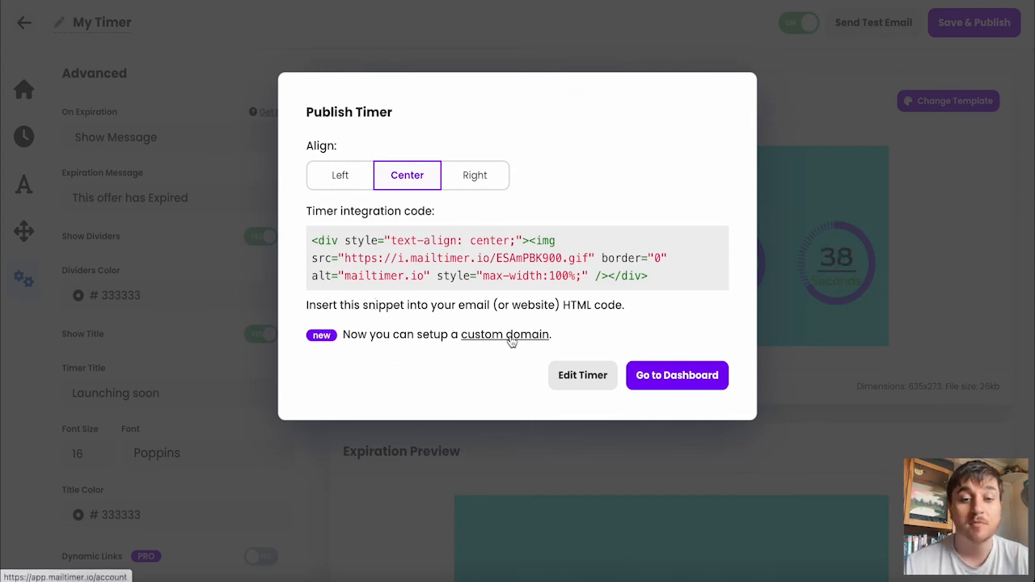
Step: Go to the dashboard and examine My Timer's disable prompt, without disabling it, and the timer views and dynamic links statistics
{"action": "left_click", "coordinate": [680, 375]}
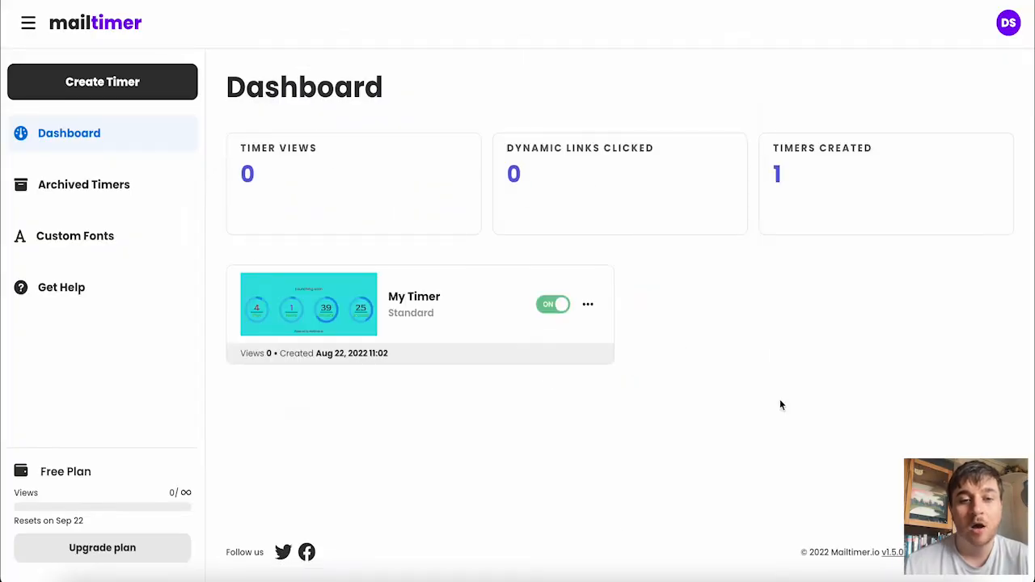
{"action": "scroll", "coordinate": [642, 353], "scroll_direction": "down", "scroll_amount": 1}
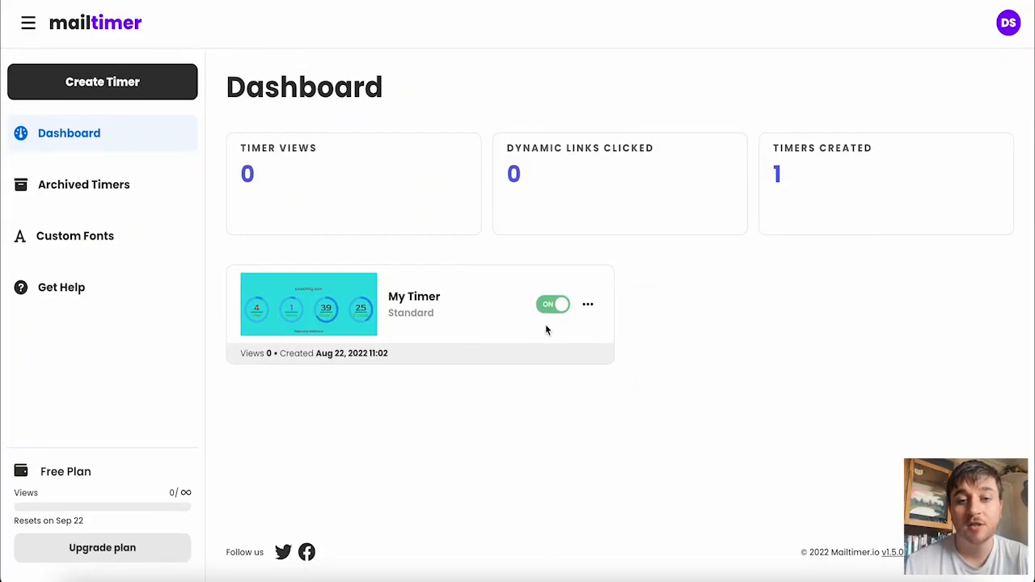
{"action": "left_click", "coordinate": [558, 307]}
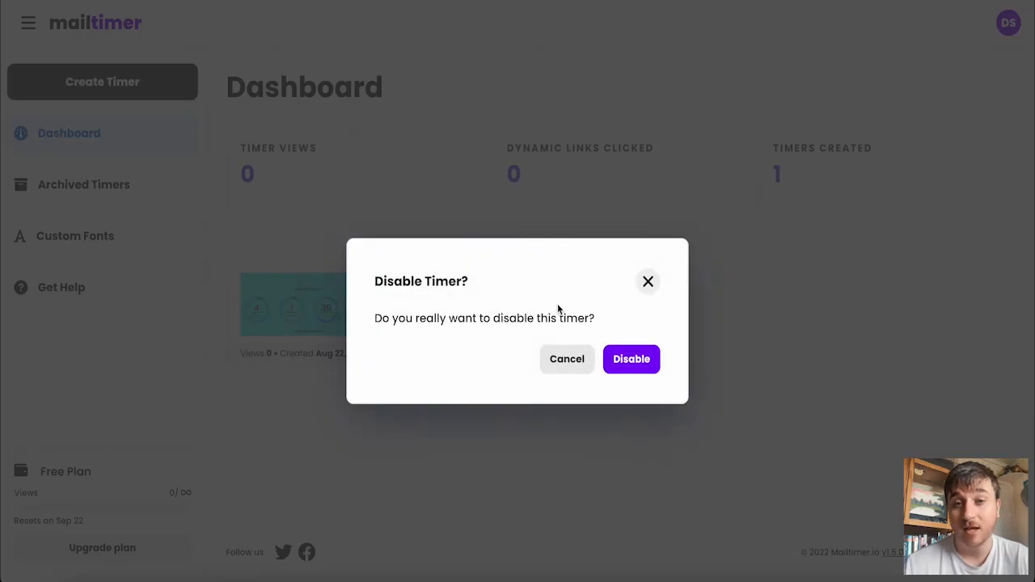
{"action": "left_click", "coordinate": [876, 185]}
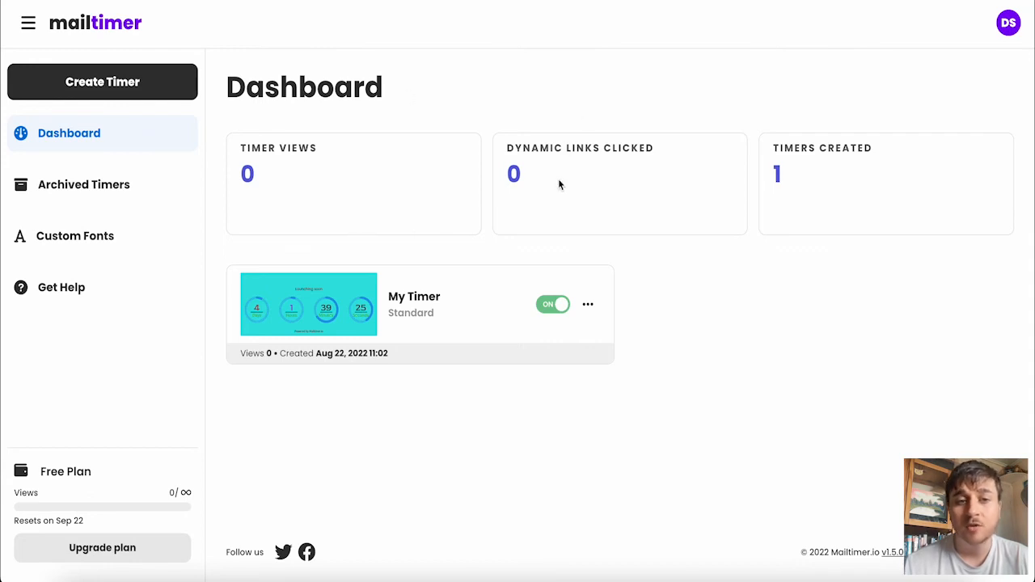
{"action": "left_click_drag", "start_coordinate": [318, 149], "coordinate": [239, 147]}
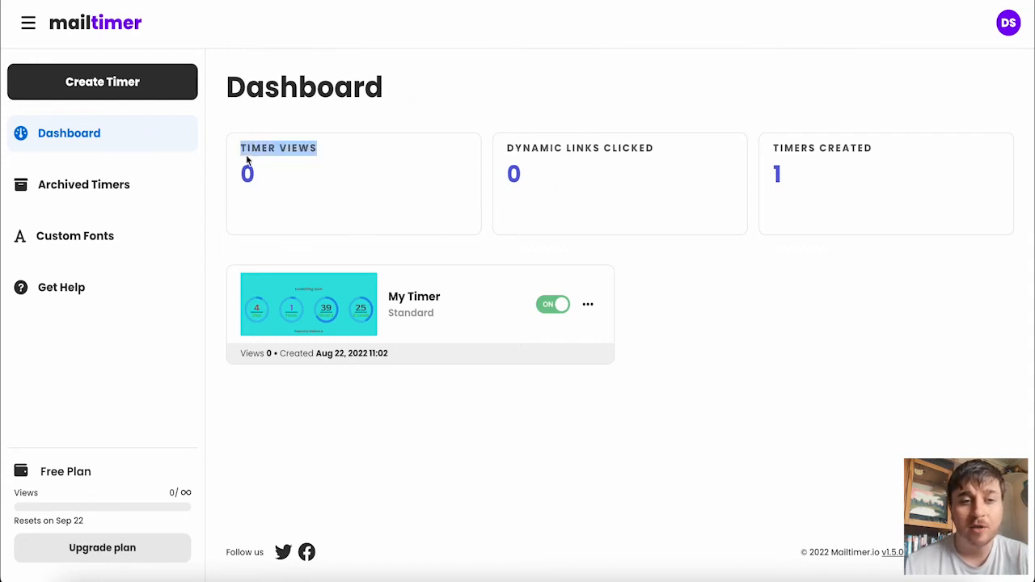
{"action": "left_click", "coordinate": [239, 147]}
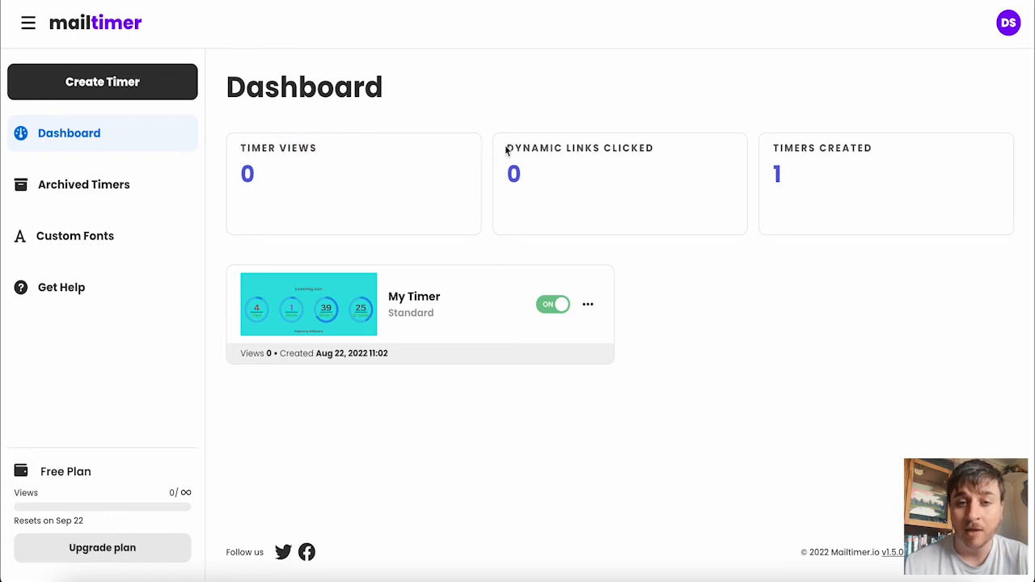
{"action": "left_click_drag", "start_coordinate": [506, 147], "coordinate": [540, 162]}
{"action": "left_click", "coordinate": [549, 180]}
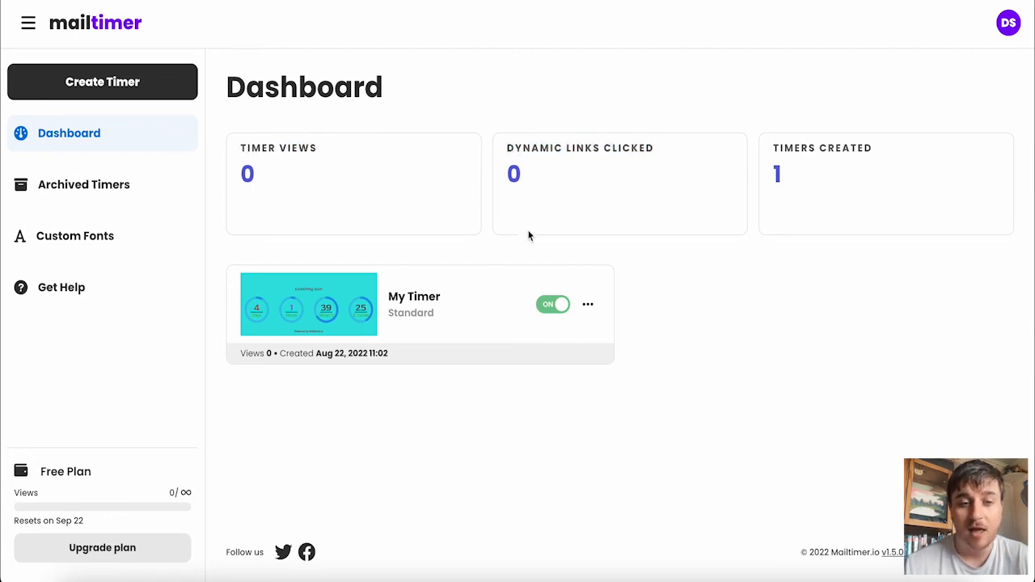
Step: Review the actions offered for My Timer on the dashboard, without choosing any
{"action": "left_click", "coordinate": [588, 305]}
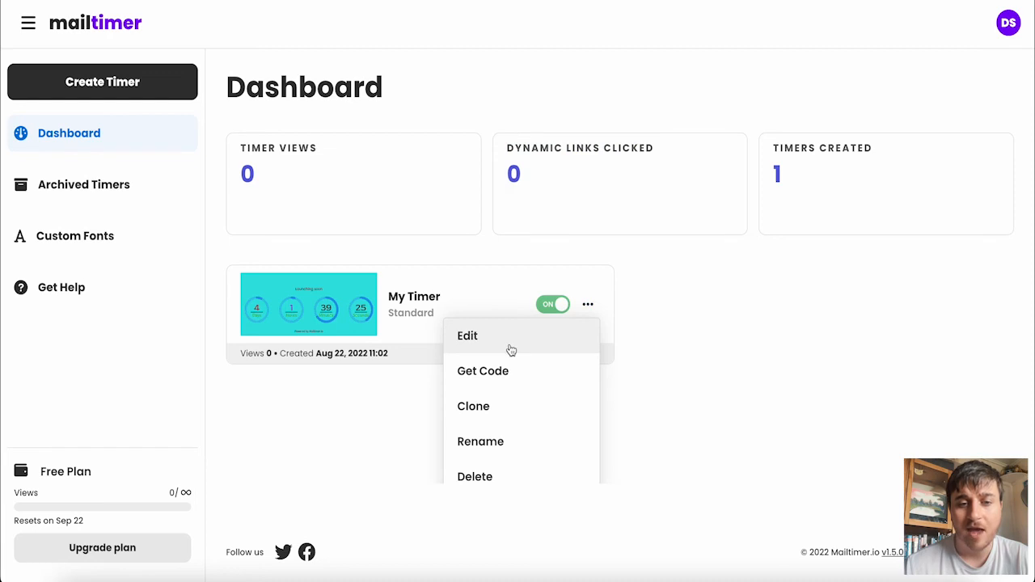
{"action": "scroll", "coordinate": [519, 380], "scroll_direction": "down", "scroll_amount": 1}
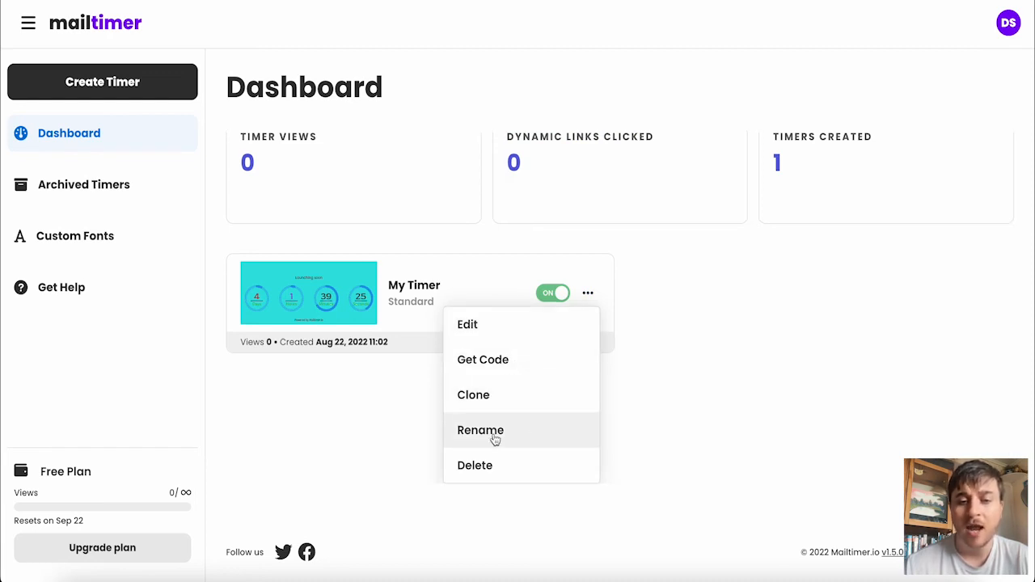
{"action": "left_click", "coordinate": [822, 445]}
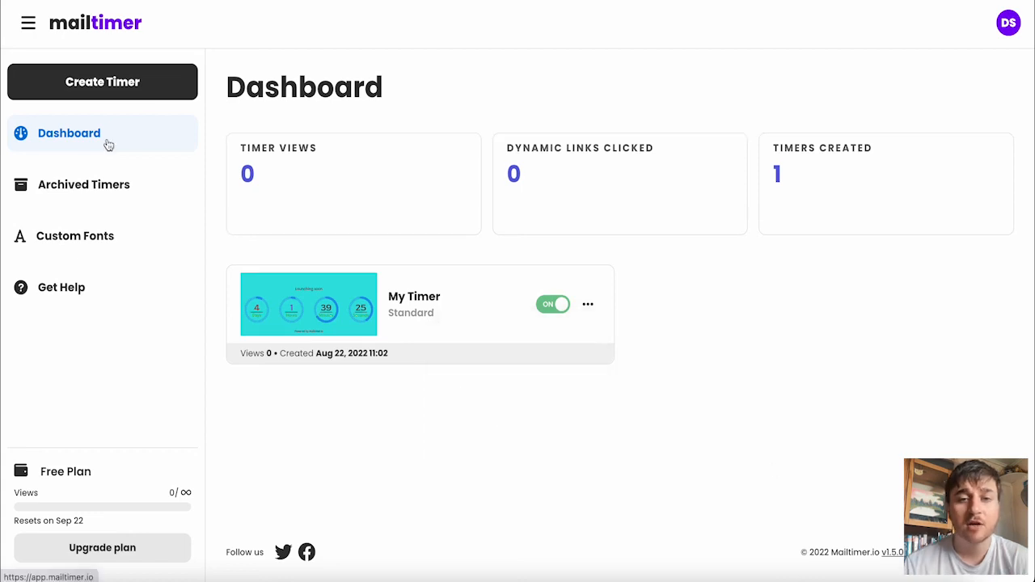
Step: View the archived timers page and the custom fonts page
{"action": "left_click", "coordinate": [119, 188]}
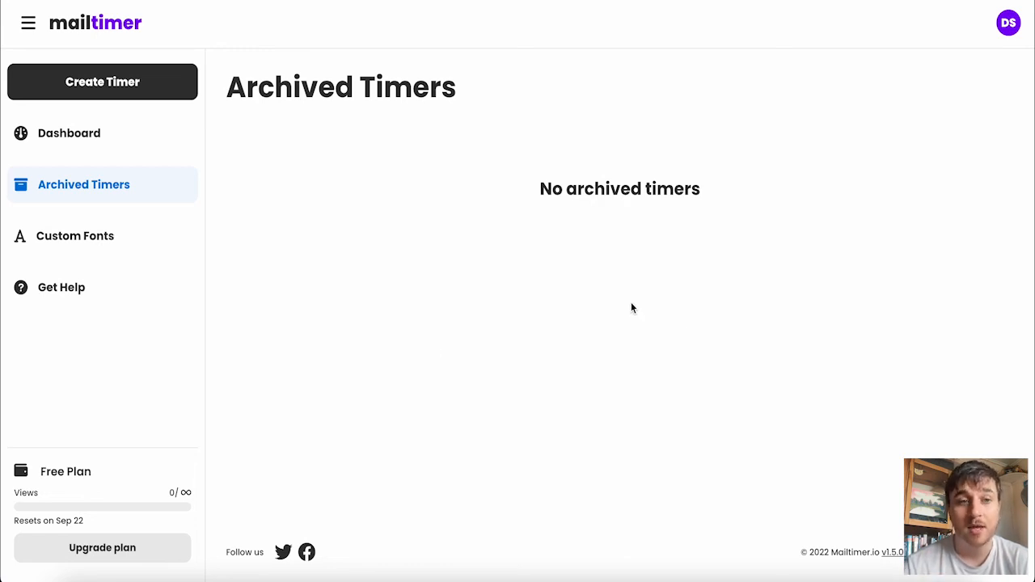
{"action": "left_click", "coordinate": [114, 238]}
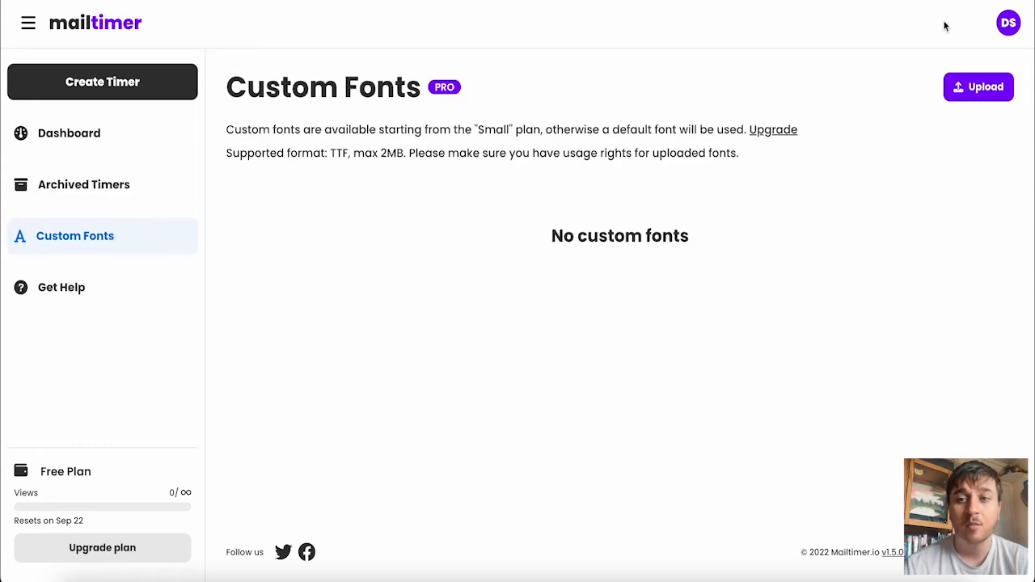